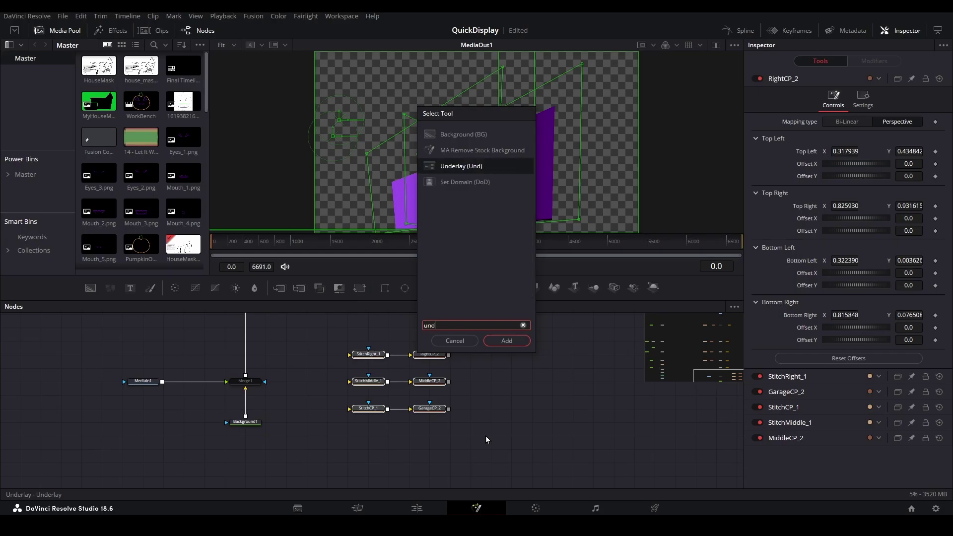
Add an Underlay around the selected stitch and corner-position nodes
{"action": "type", "text": "der"}
{"action": "key", "text": "Return"}
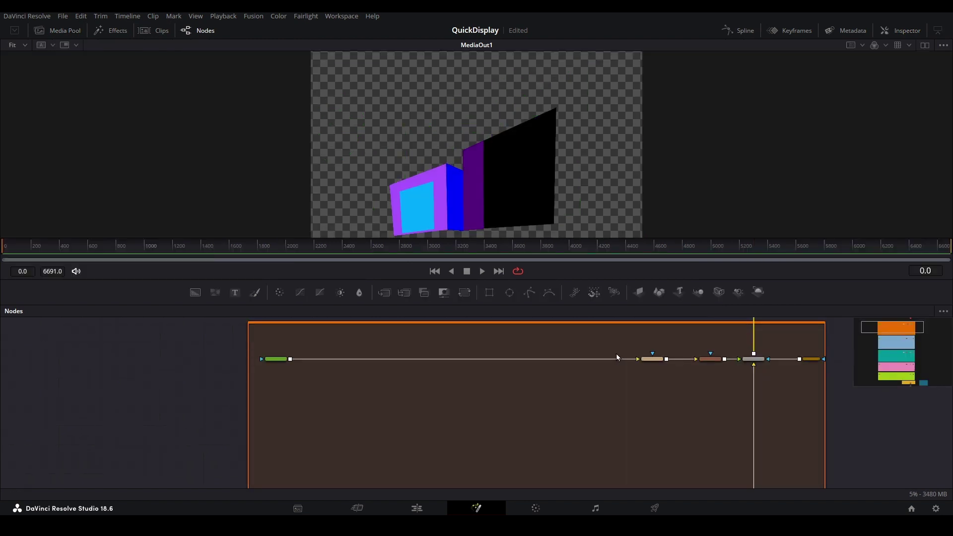
{"action": "scroll", "coordinate": [616, 353], "scroll_direction": "down", "scroll_amount": 5}
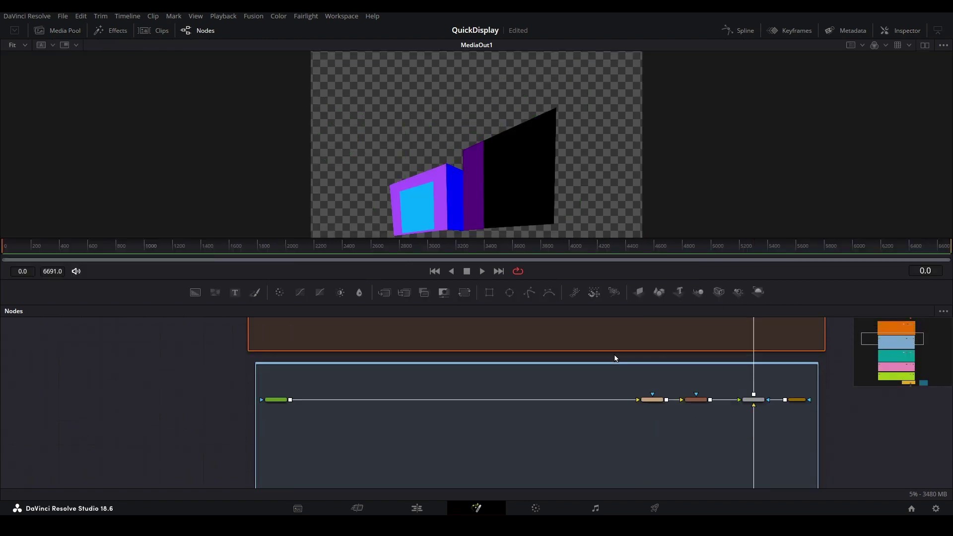
{"action": "scroll", "coordinate": [614, 358], "scroll_direction": "down", "scroll_amount": 5}
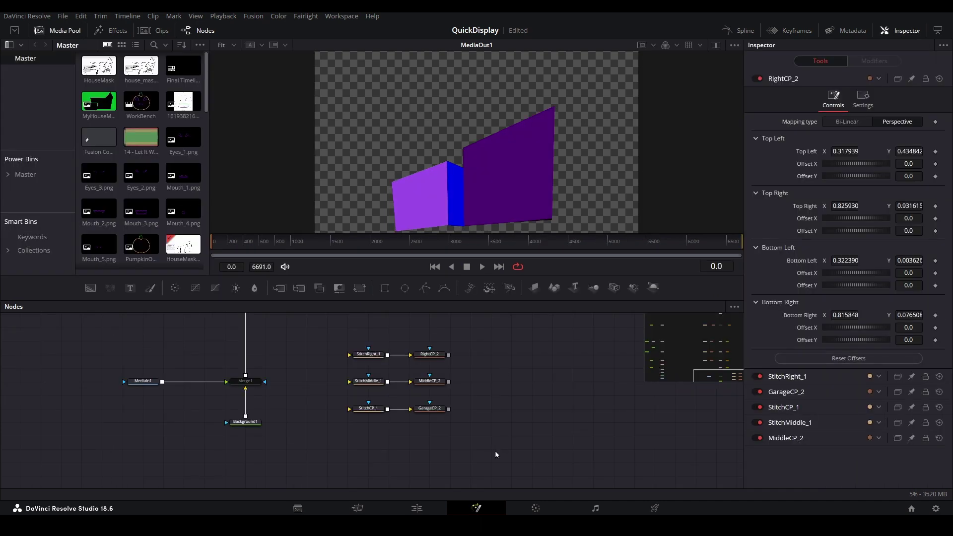
Select the six Stitch and CP nodes for right, middle and garage, and add an Underlay around them
{"action": "left_click_drag", "start_coordinate": [493, 451], "coordinate": [320, 330]}
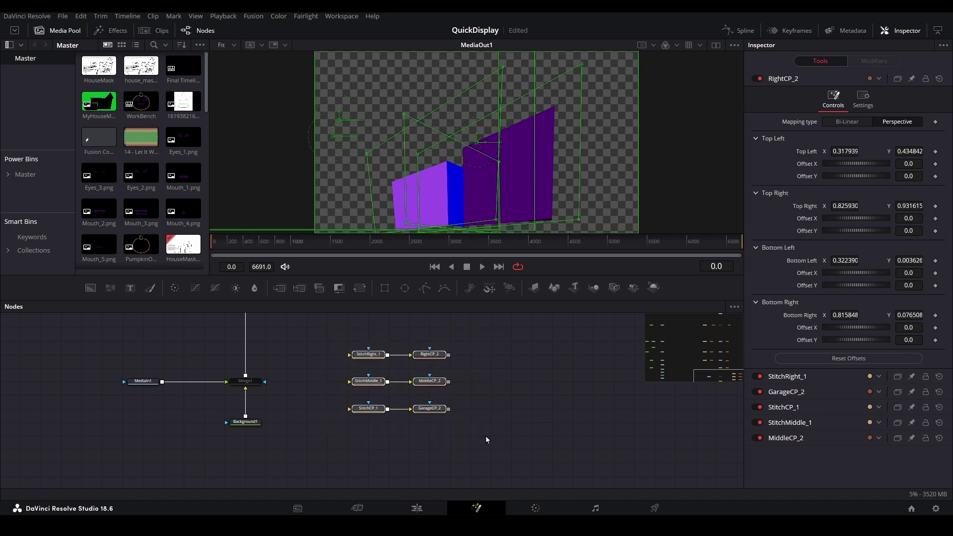
{"action": "key", "text": "shift+space"}
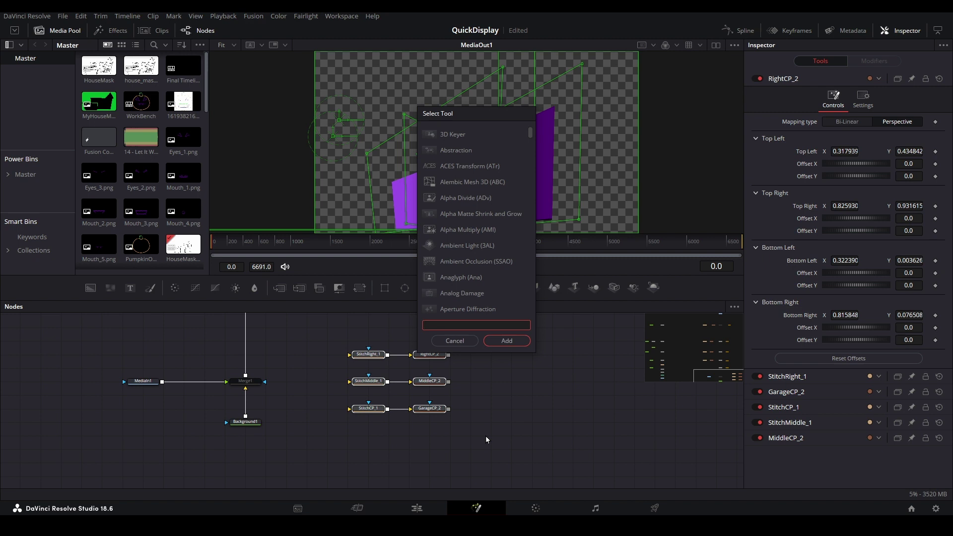
{"action": "type", "text": "under"}
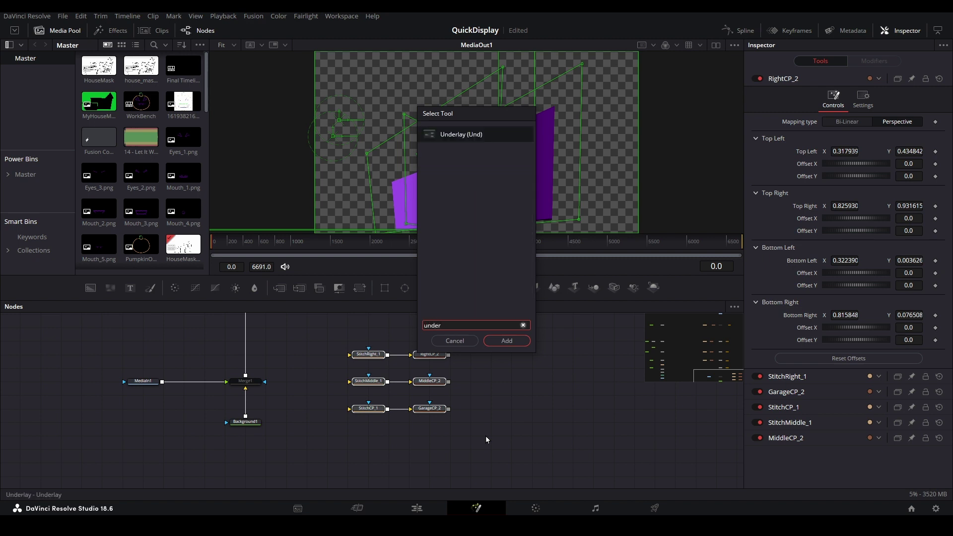
{"action": "key", "text": "Return"}
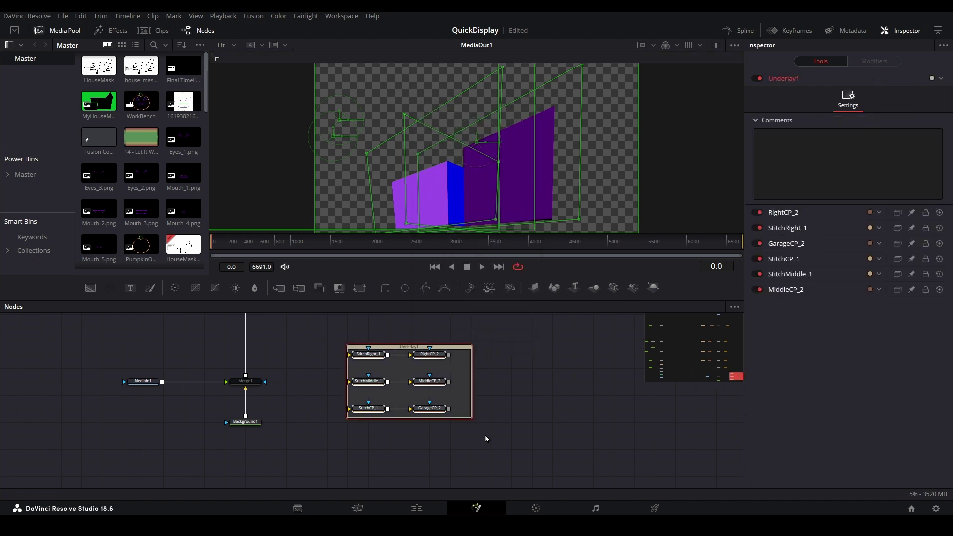
Enlarge the underlay on all four sides to leave a margin around its six nodes
{"action": "left_click_drag", "start_coordinate": [462, 419], "coordinate": [459, 447]}
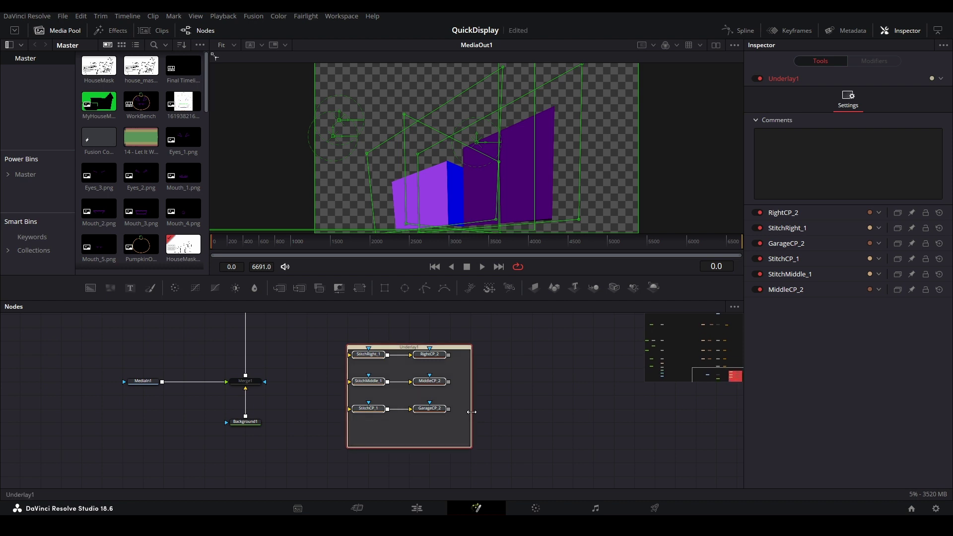
{"action": "left_click_drag", "start_coordinate": [472, 416], "coordinate": [489, 410]}
{"action": "left_click_drag", "start_coordinate": [453, 346], "coordinate": [457, 328]}
{"action": "left_click_drag", "start_coordinate": [347, 343], "coordinate": [309, 343]}
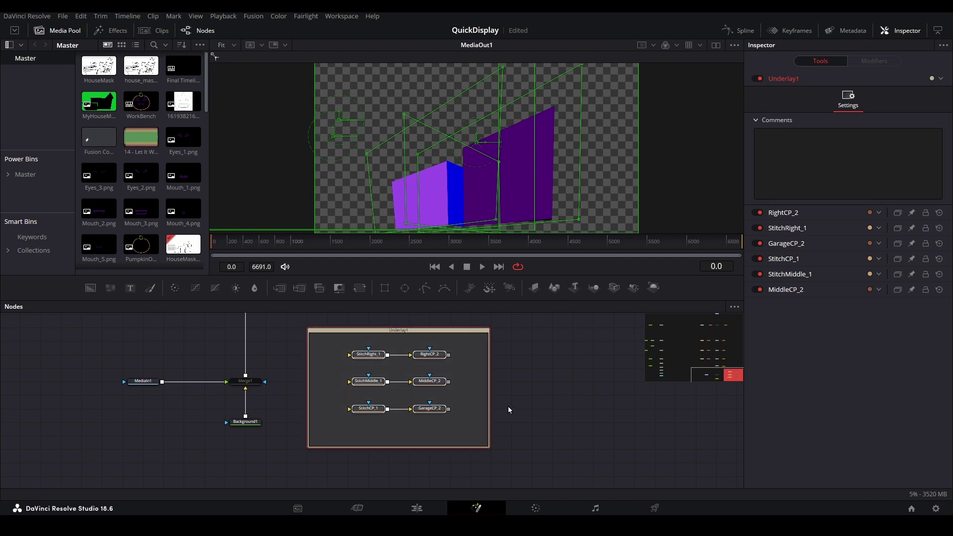
Set the color of the underlay and its contained nodes to Navy
{"action": "right_click", "coordinate": [464, 332]}
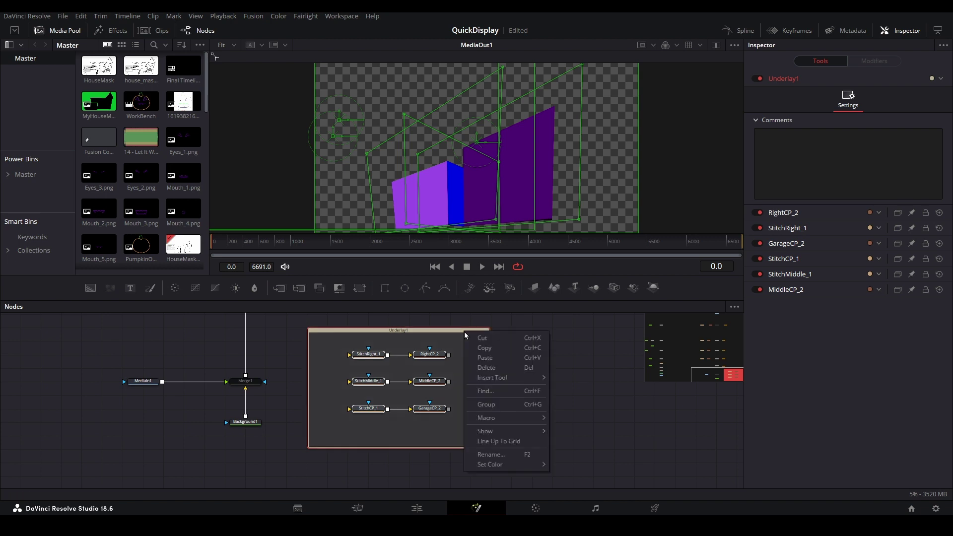
{"action": "mouse_move", "coordinate": [518, 469]}
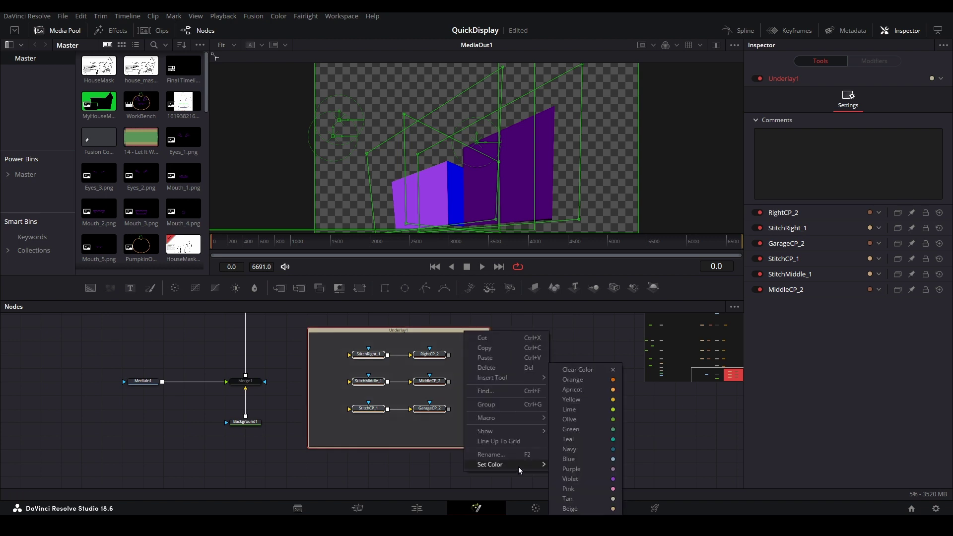
{"action": "left_click", "coordinate": [579, 449]}
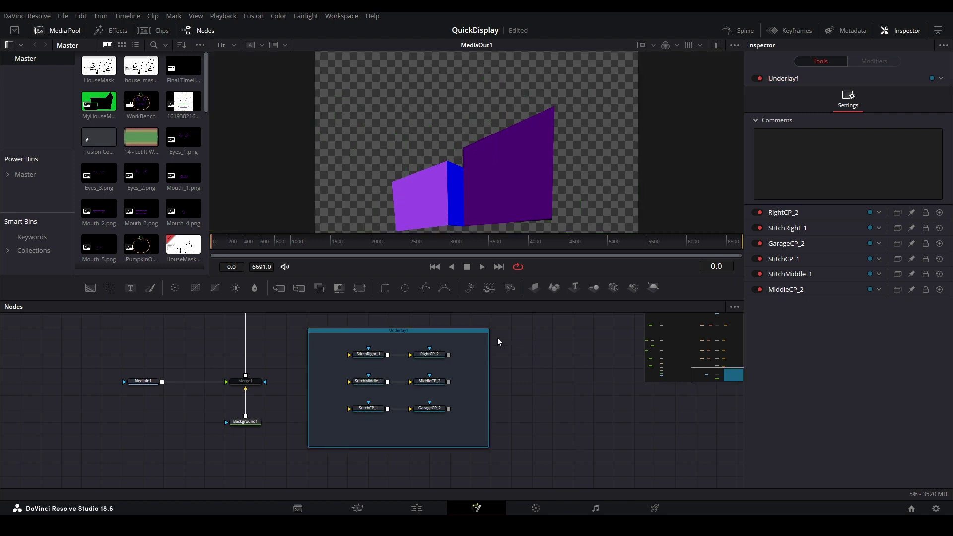
{"action": "right_click", "coordinate": [465, 332]}
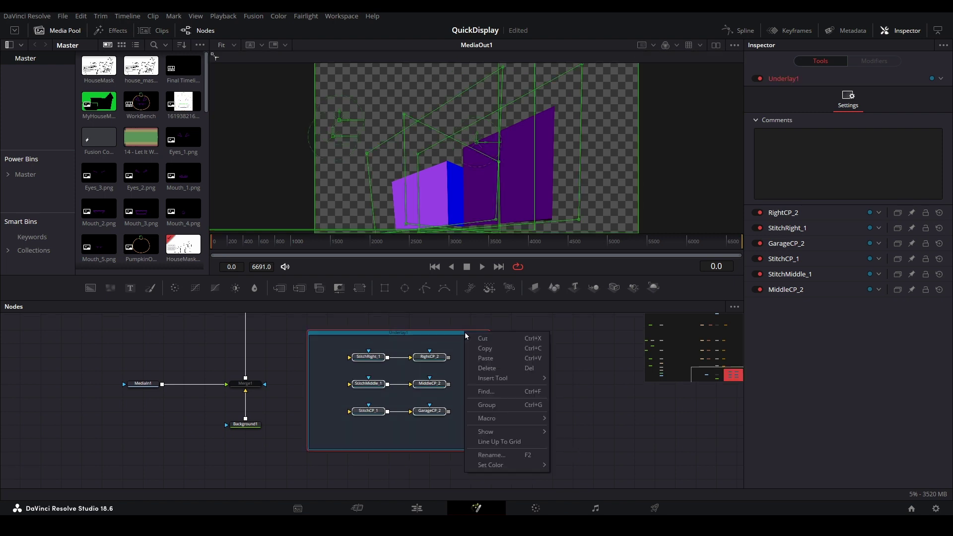
{"action": "left_click", "coordinate": [507, 454]}
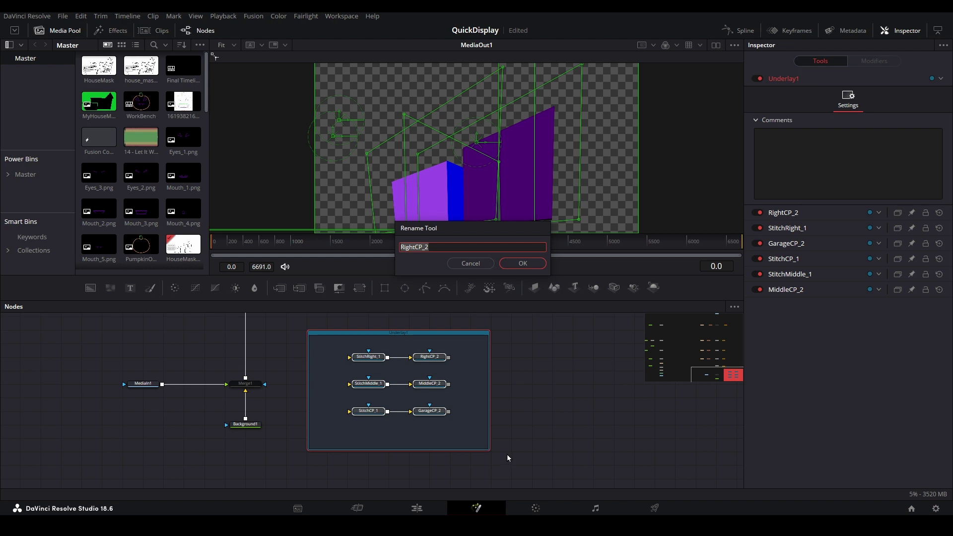
{"action": "left_click", "coordinate": [464, 268]}
{"action": "left_click", "coordinate": [465, 268]}
{"action": "left_click", "coordinate": [454, 321]}
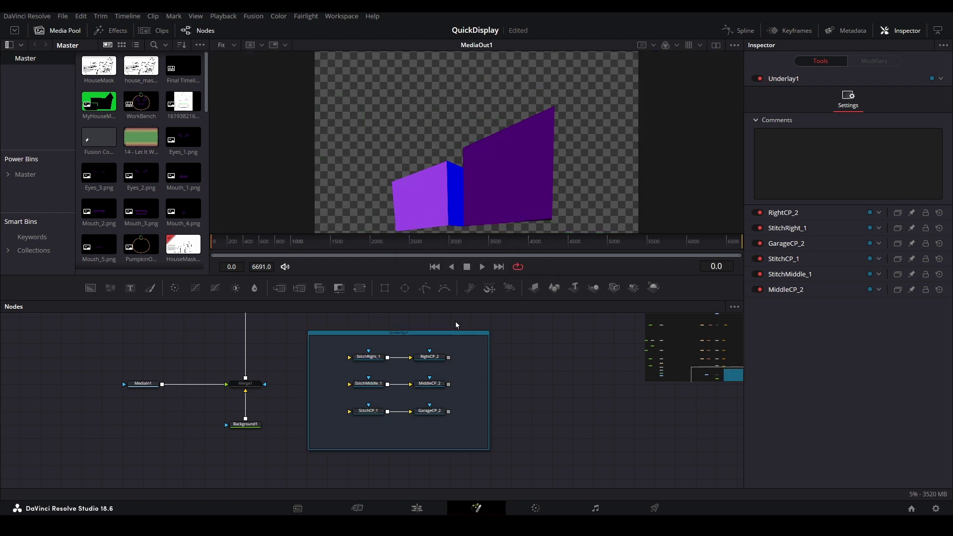
Rename the navy underlay as Filters, selecting only the underlay without its nodes
{"action": "right_click", "coordinate": [434, 338]}
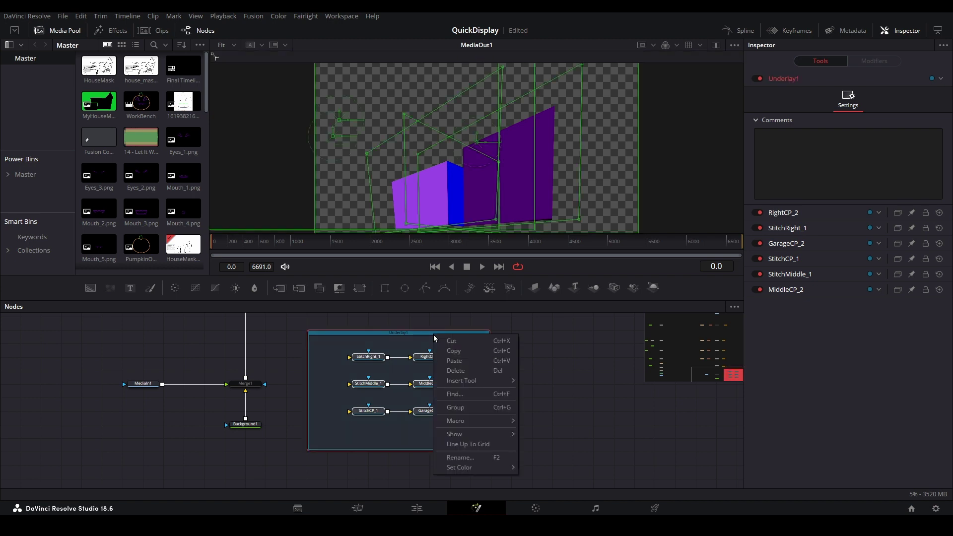
{"action": "left_click", "coordinate": [468, 454]}
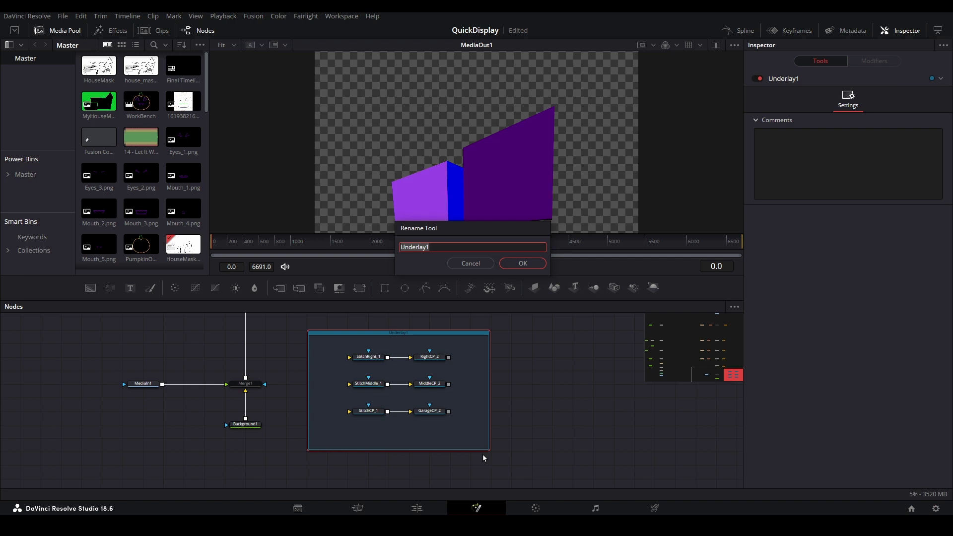
{"action": "type", "text": "Filters"}
{"action": "key", "text": "Return"}
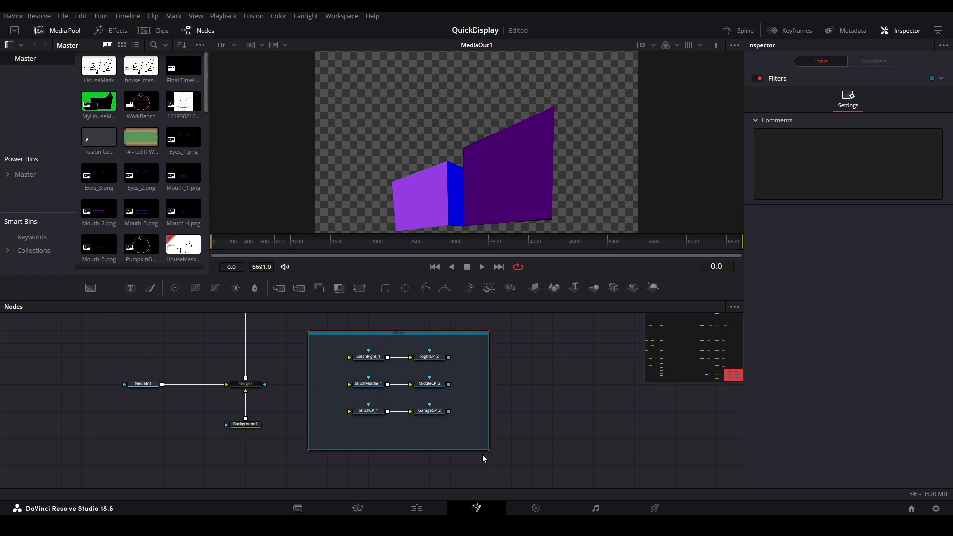
{"action": "left_click", "coordinate": [574, 373]}
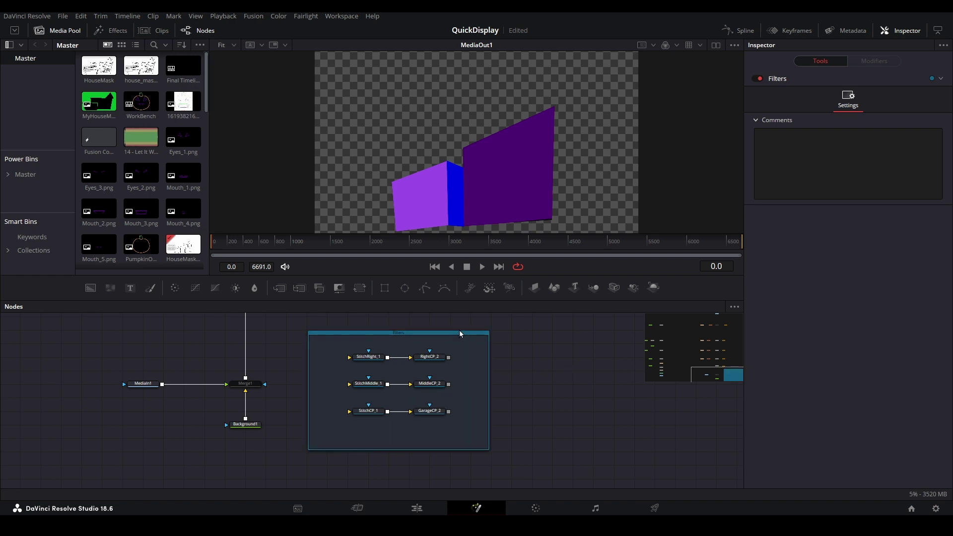
Move the Filters underlay together with its nodes farther right, away from the Merge1 column
{"action": "left_click_drag", "start_coordinate": [460, 332], "coordinate": [536, 321]}
{"action": "right_click", "coordinate": [538, 322]}
{"action": "key", "text": "Escape"}
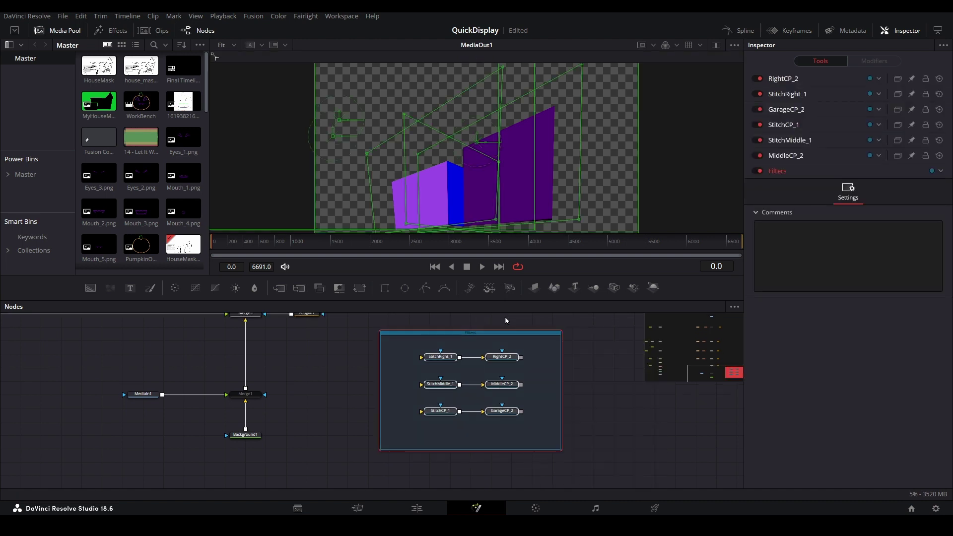
{"action": "left_click", "coordinate": [584, 353]}
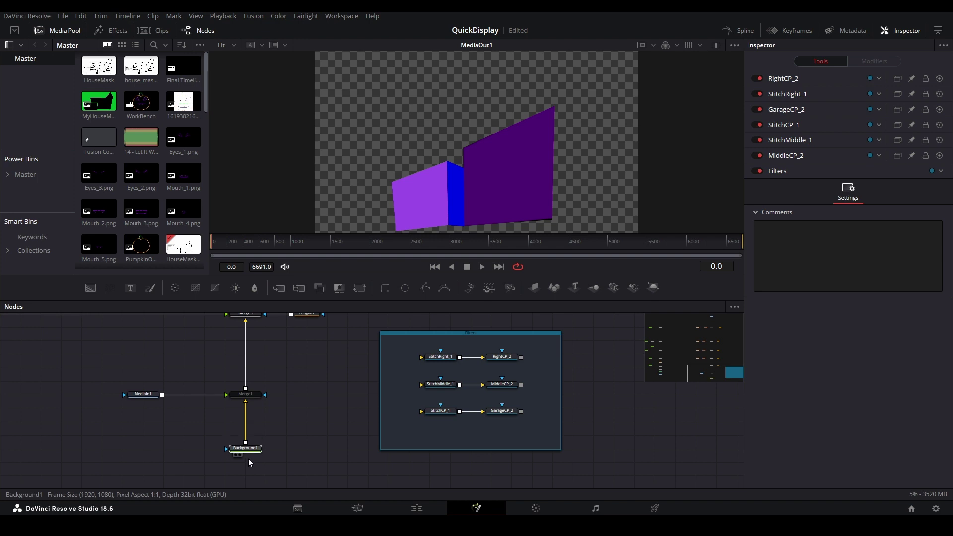
Move Background1 farther below Merge1 and add an Underlay around MediaIn1 and Merge1
{"action": "left_click_drag", "start_coordinate": [247, 448], "coordinate": [247, 462]}
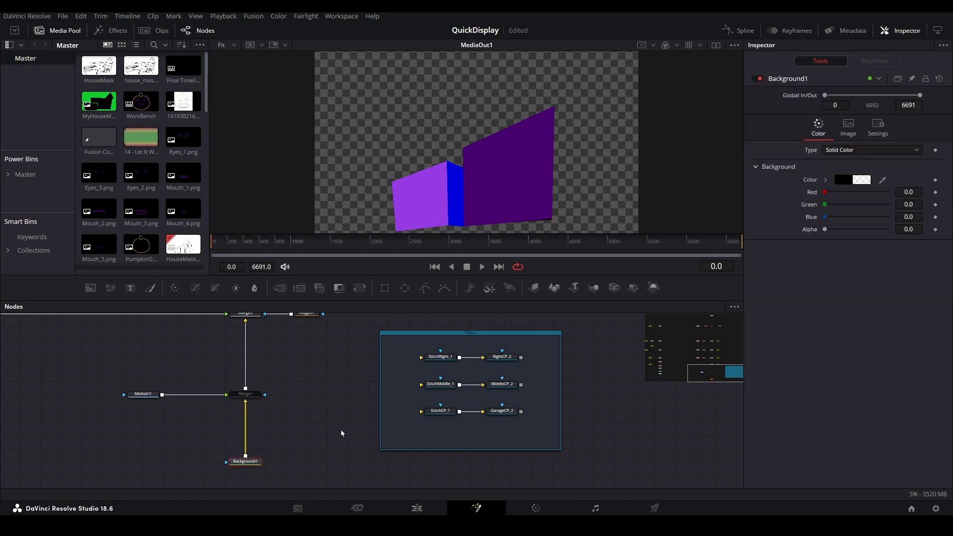
{"action": "left_click_drag", "start_coordinate": [340, 430], "coordinate": [66, 359]}
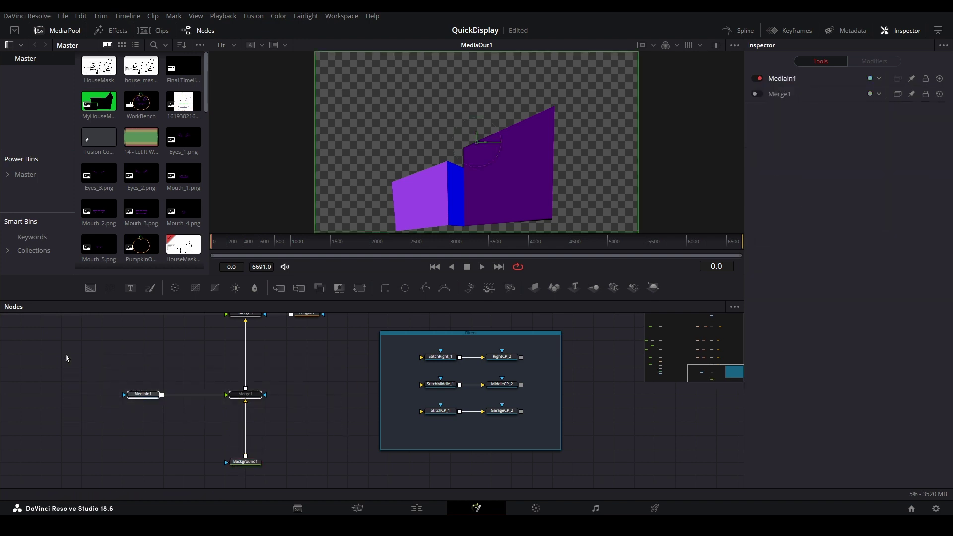
{"action": "key", "text": "shift+space"}
{"action": "type", "text": "under"}
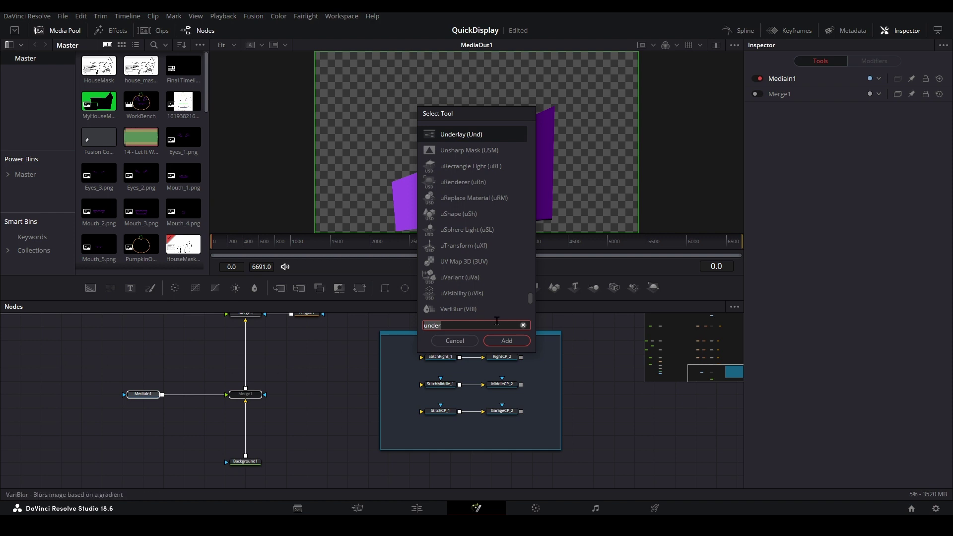
{"action": "left_click", "coordinate": [507, 341]}
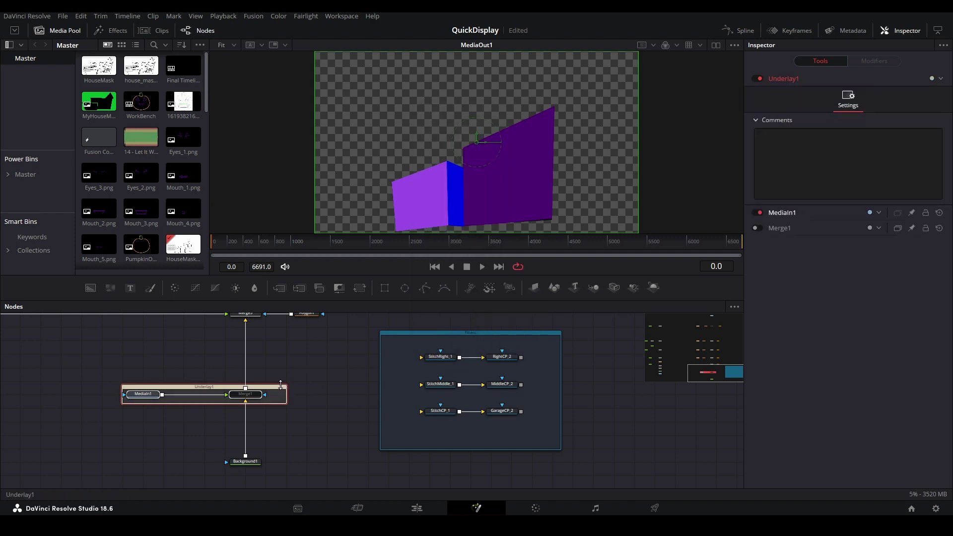
Enlarge the underlay around MediaIn1 and Merge1 and rename it MaskFile
{"action": "left_click_drag", "start_coordinate": [282, 369], "coordinate": [283, 359]}
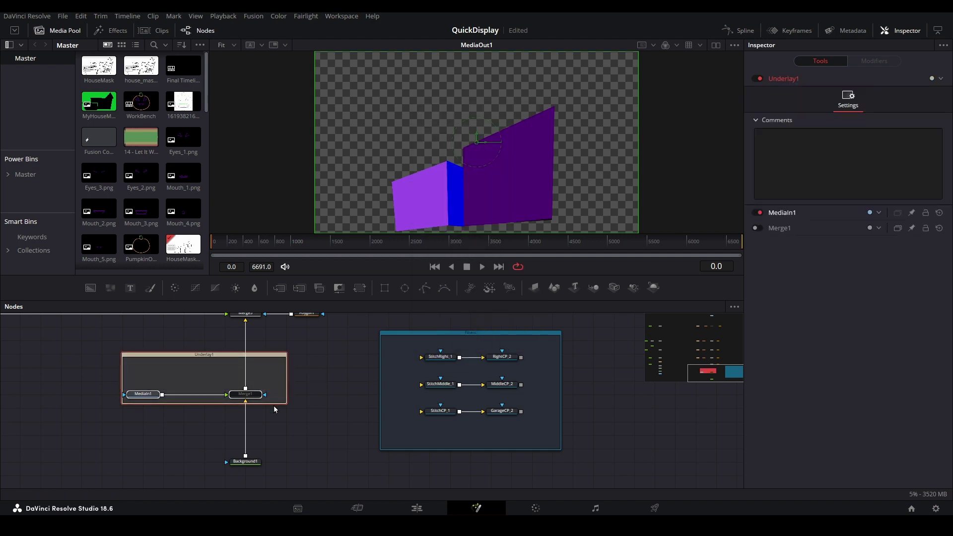
{"action": "left_click_drag", "start_coordinate": [278, 408], "coordinate": [339, 408]}
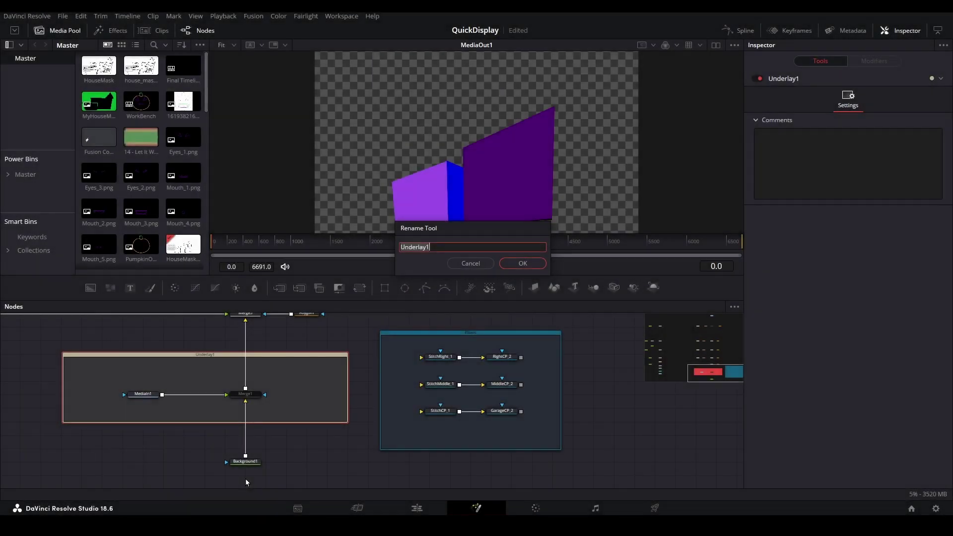
{"action": "type", "text": "MaskFile"}
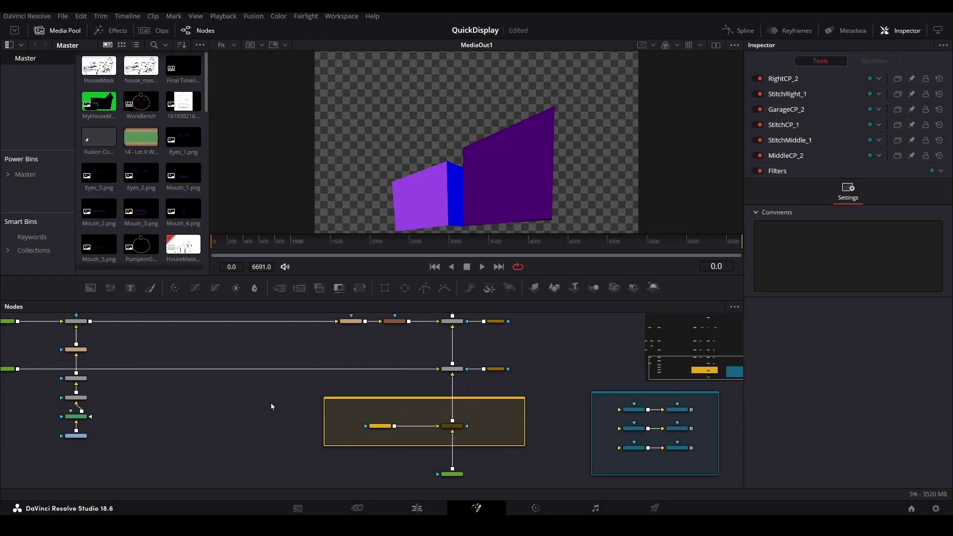
Delete the MediaIn2 branch, including LumaKeyer1, DropShadow1, DropShadow2, Transform1, Merge7, Merge8 and Merge9
{"action": "left_click_drag", "start_coordinate": [234, 420], "coordinate": [420, 419]}
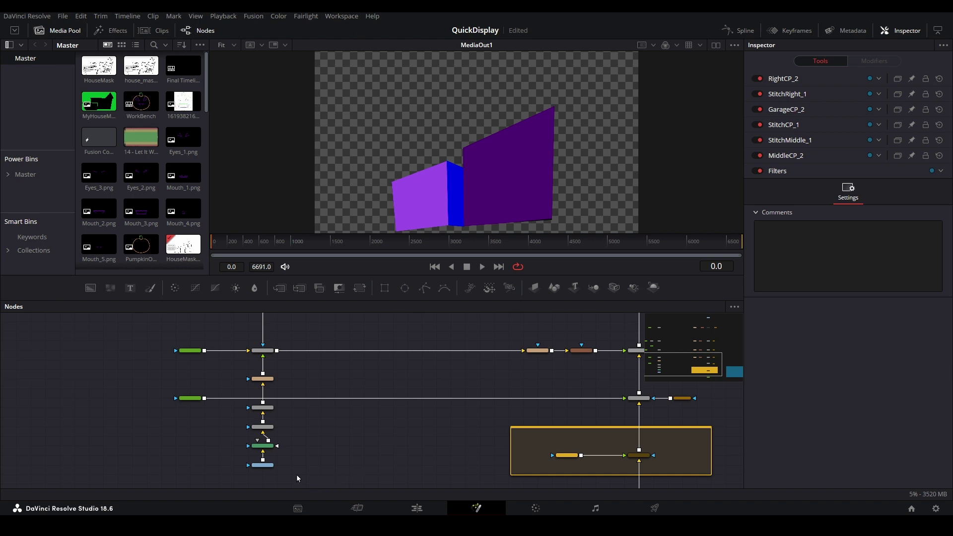
{"action": "scroll", "coordinate": [285, 466], "scroll_direction": "up", "scroll_amount": 2}
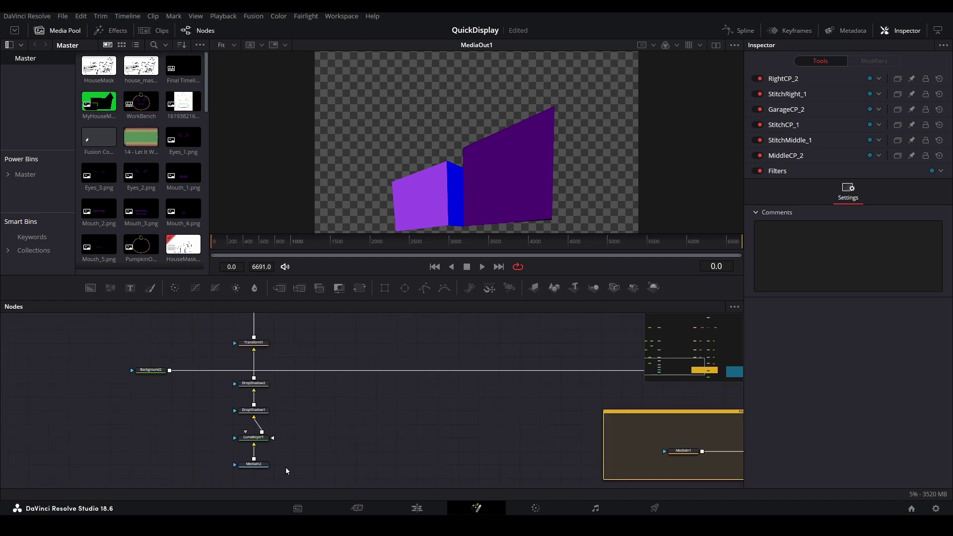
{"action": "scroll", "coordinate": [286, 471], "scroll_direction": "down", "scroll_amount": 2}
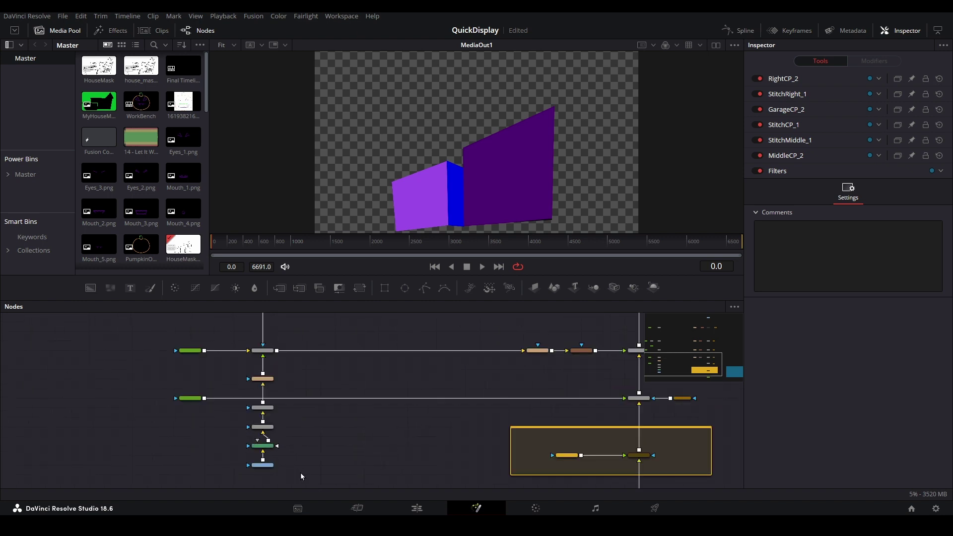
{"action": "left_click_drag", "start_coordinate": [300, 472], "coordinate": [257, 329]}
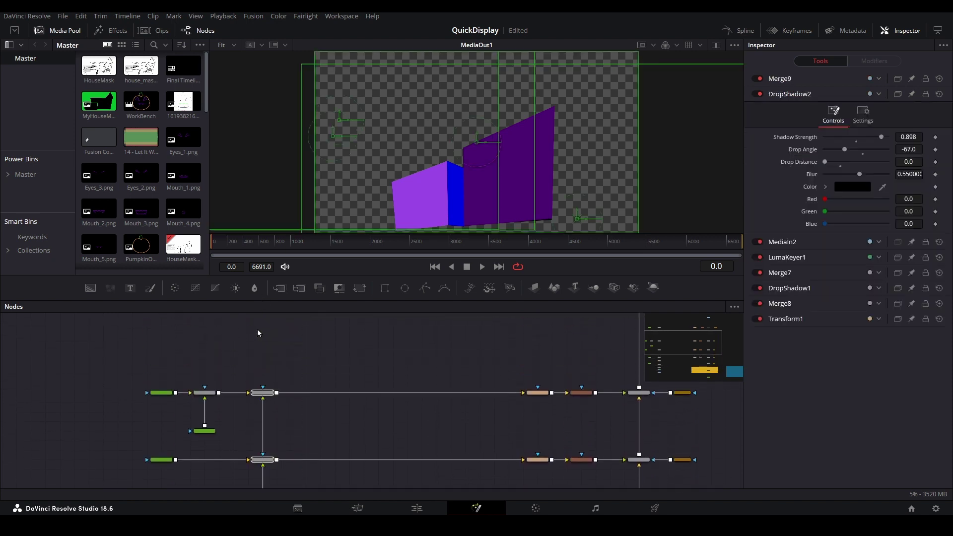
{"action": "key", "text": "Delete"}
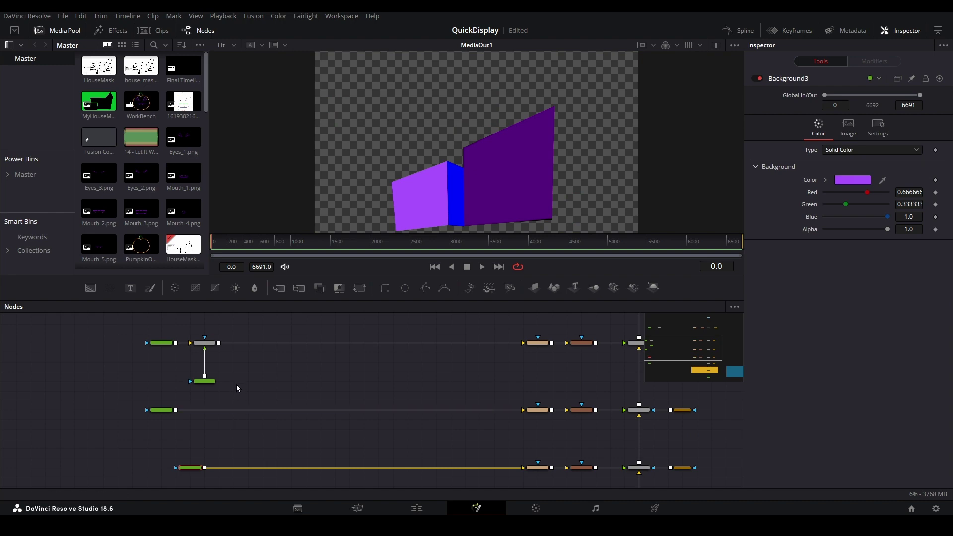
Remove the extra merge and its attached background from the upper row, and hide the Media Pool
{"action": "left_click_drag", "start_coordinate": [236, 384], "coordinate": [194, 335]}
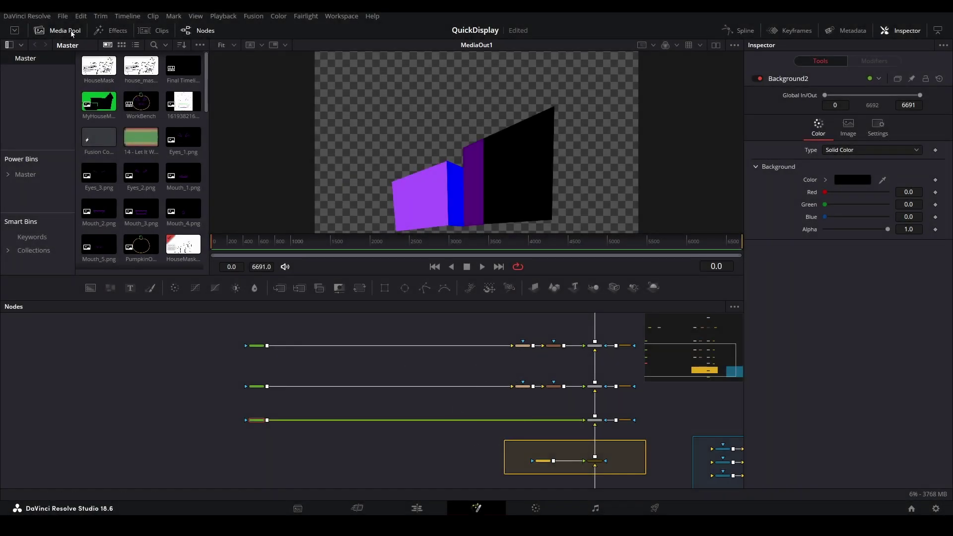
{"action": "left_click", "coordinate": [58, 30]}
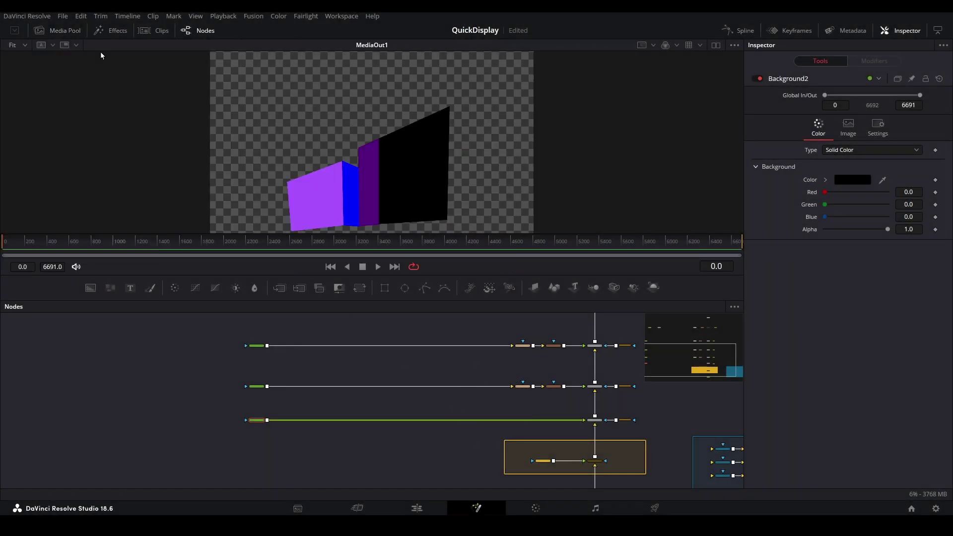
Hide the Inspector and move the upper node rows farther up to open more vertical space between the layers
{"action": "left_click", "coordinate": [900, 31]}
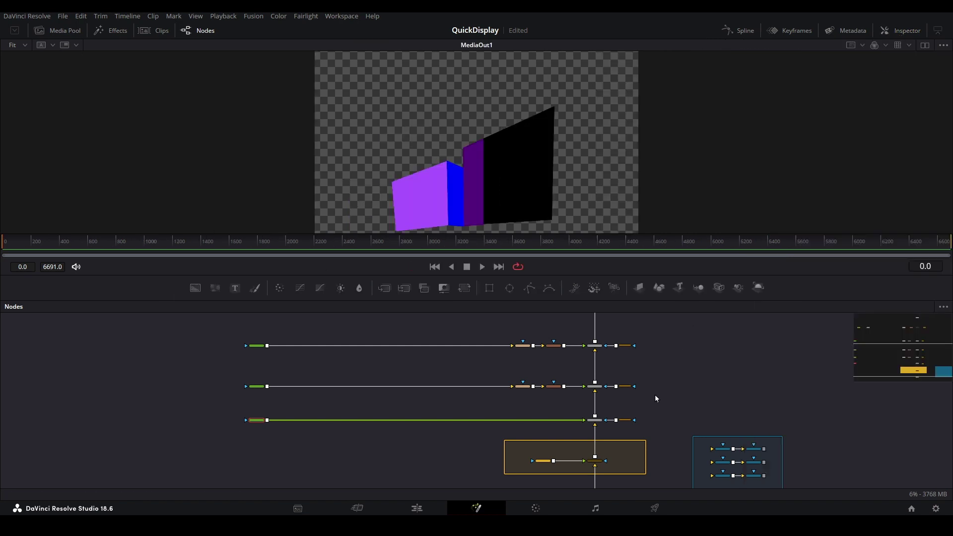
{"action": "left_click_drag", "start_coordinate": [658, 402], "coordinate": [168, 317]}
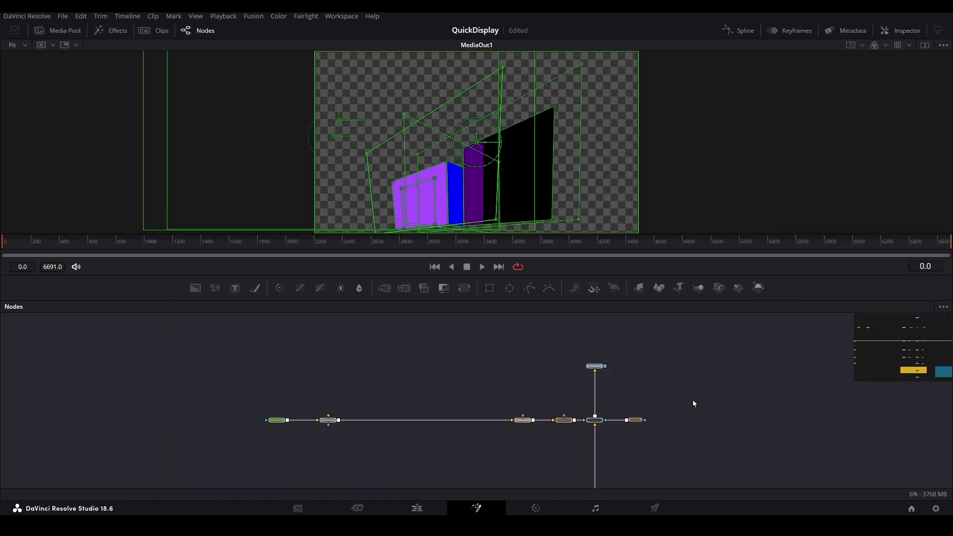
{"action": "left_click", "coordinate": [598, 420]}
{"action": "scroll", "coordinate": [598, 420], "scroll_direction": "down", "scroll_amount": 2}
{"action": "left_click_drag", "start_coordinate": [601, 411], "coordinate": [592, 337]}
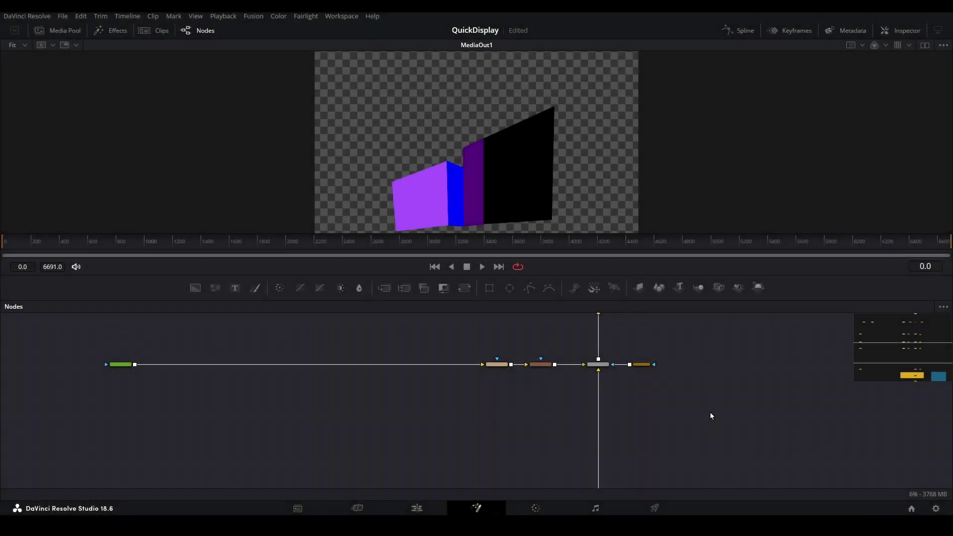
Add an Underlay around the node row containing StitchCP, GarageCP, Merge2 and Polygon2
{"action": "left_click_drag", "start_coordinate": [710, 412], "coordinate": [67, 332]}
{"action": "key", "text": "shift+space"}
{"action": "type", "text": "under"}
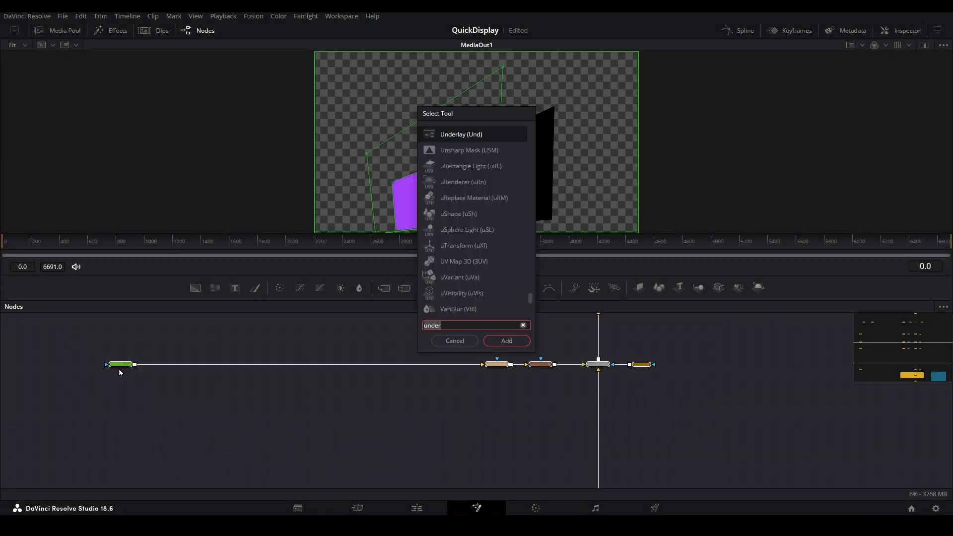
{"action": "left_click", "coordinate": [505, 340]}
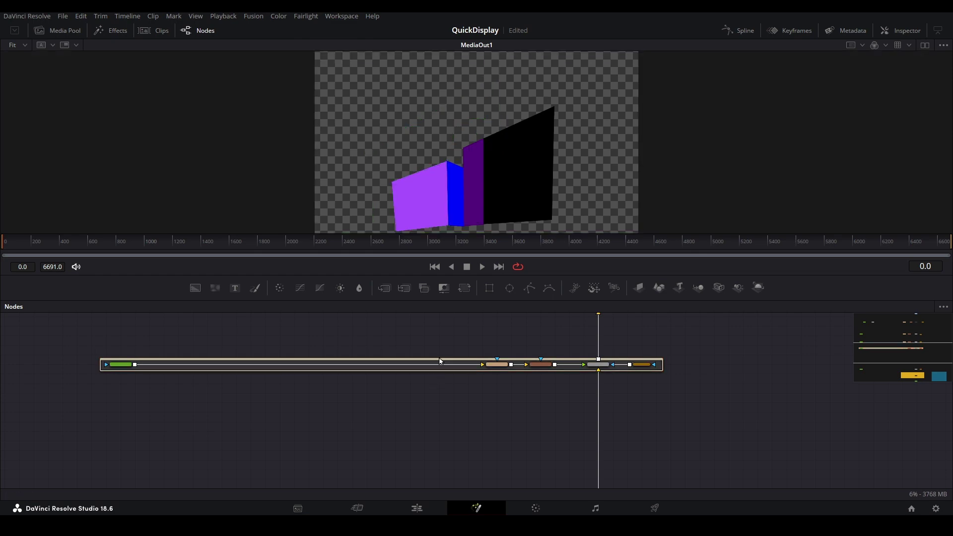
Enlarge the new underlay above and below its node row and rename it Layer
{"action": "scroll", "coordinate": [437, 358], "scroll_direction": "up", "scroll_amount": 2}
{"action": "left_click_drag", "start_coordinate": [436, 358], "coordinate": [444, 328]}
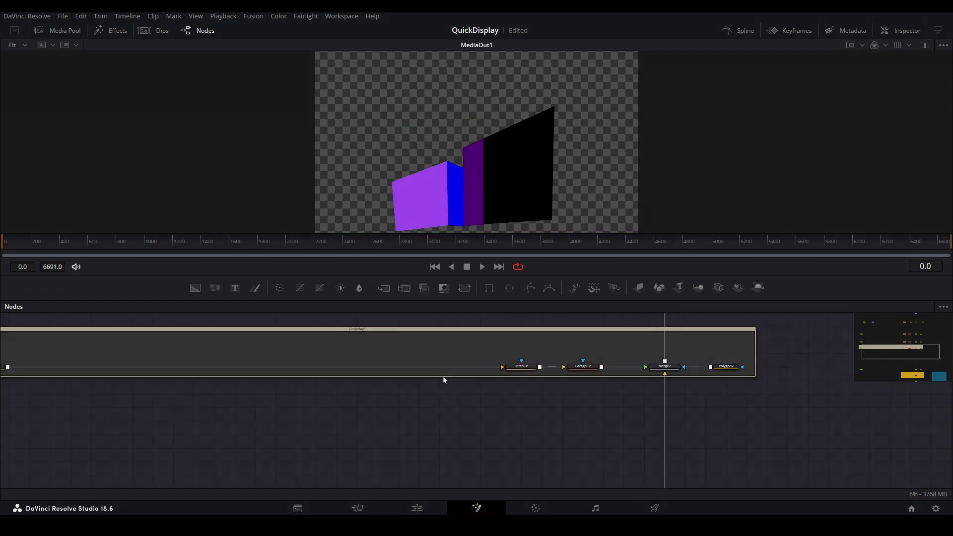
{"action": "left_click_drag", "start_coordinate": [445, 380], "coordinate": [458, 452]}
{"action": "key", "text": "F2"}
{"action": "type", "text": "Layer"}
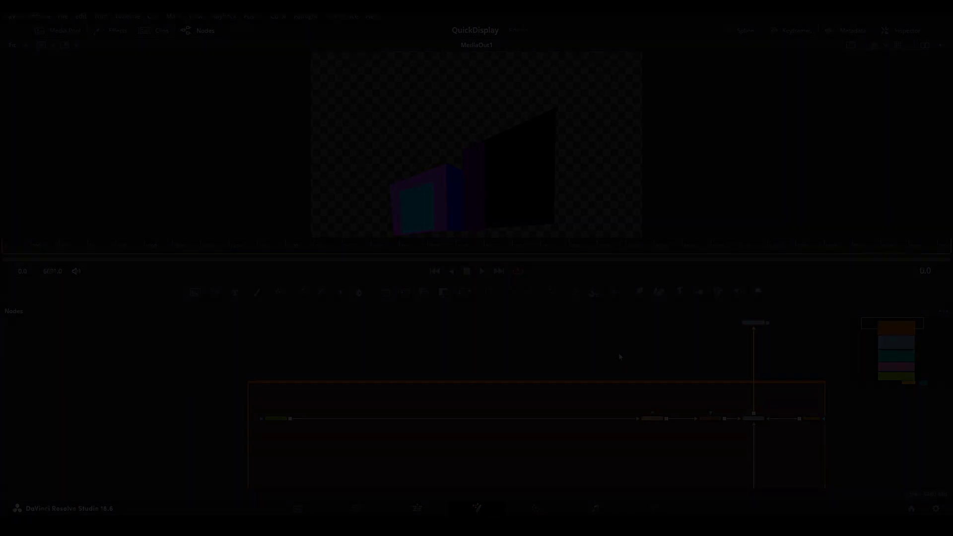
Review the stacked colored underlays from the orange one down to the MaskFile underlay and save the project
{"action": "scroll", "coordinate": [619, 357], "scroll_direction": "down", "scroll_amount": 1}
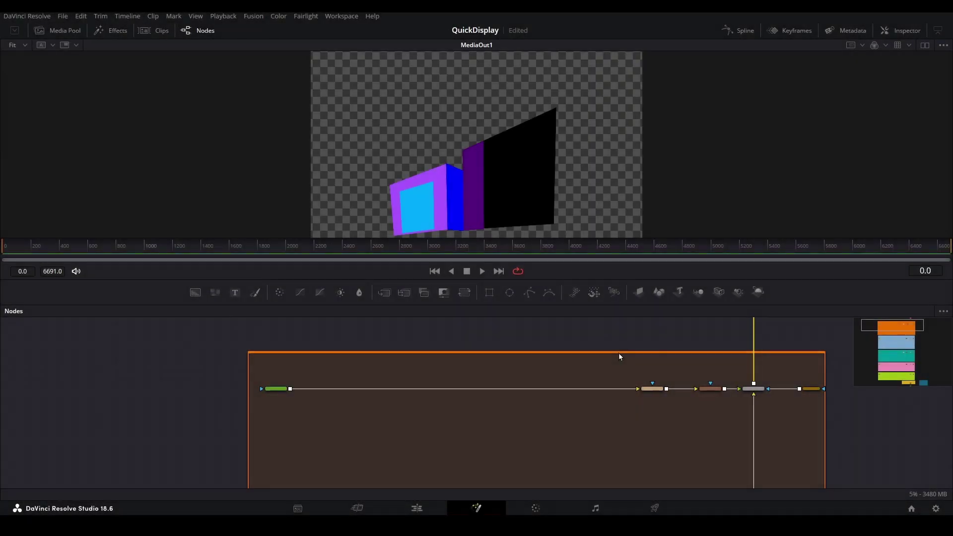
{"action": "scroll", "coordinate": [617, 358], "scroll_direction": "down", "scroll_amount": 2}
{"action": "scroll", "coordinate": [616, 353], "scroll_direction": "down", "scroll_amount": 5}
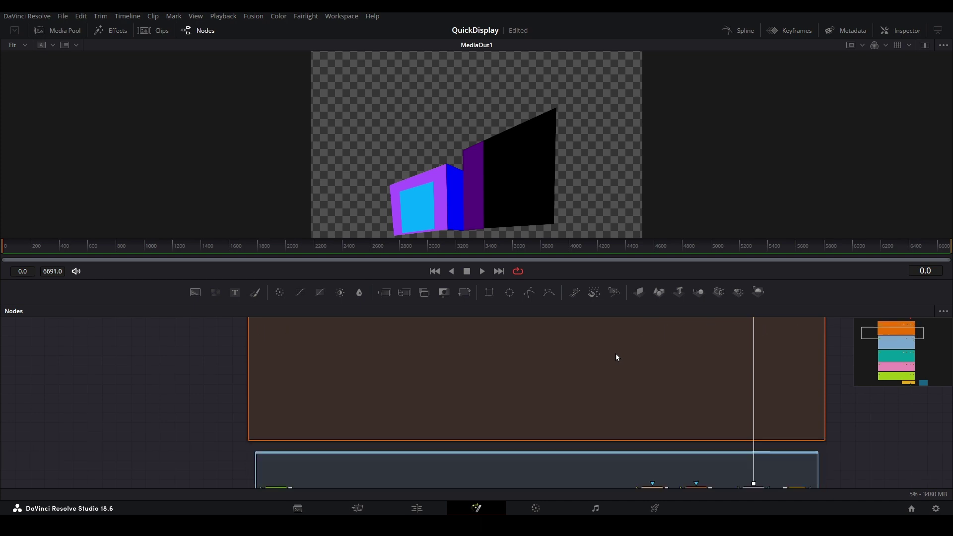
{"action": "scroll", "coordinate": [615, 356], "scroll_direction": "down", "scroll_amount": 5}
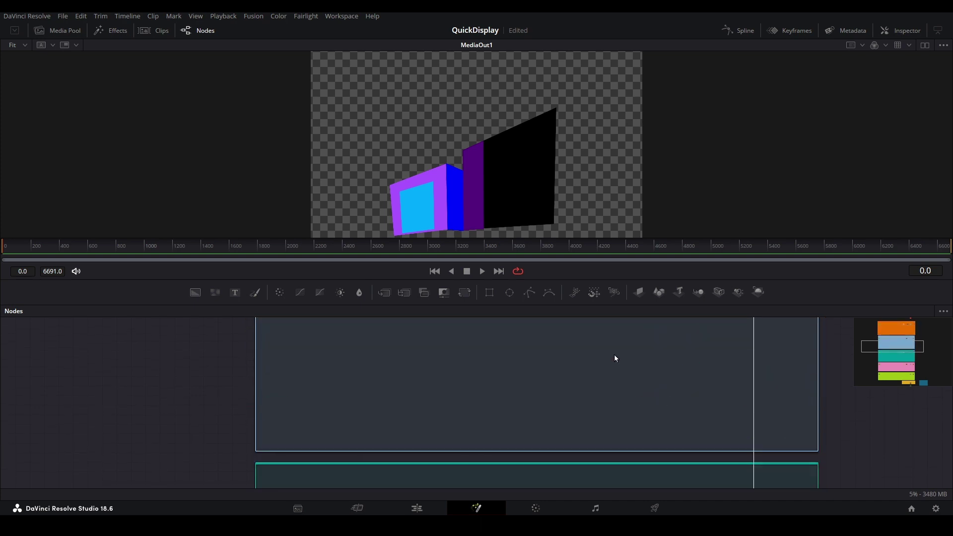
{"action": "scroll", "coordinate": [615, 359], "scroll_direction": "down", "scroll_amount": 8}
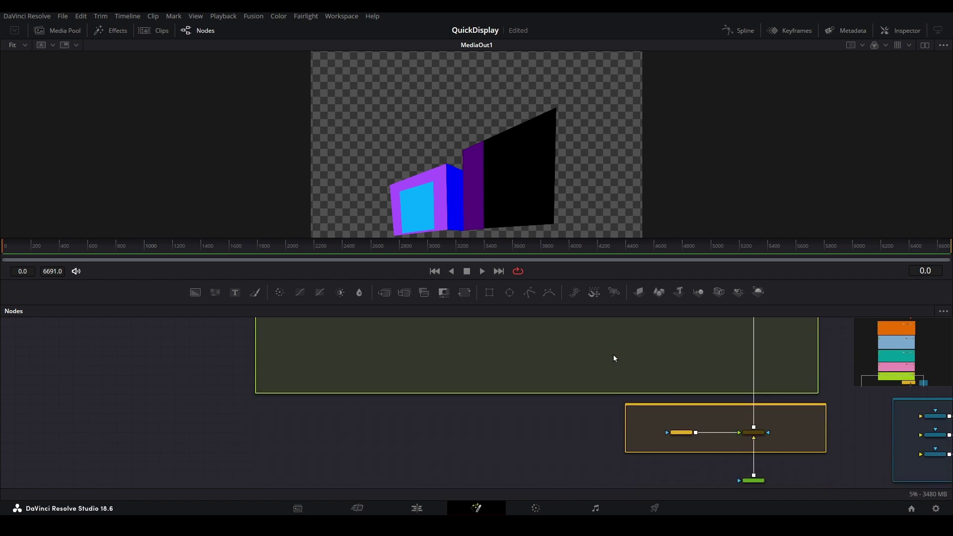
{"action": "left_click_drag", "start_coordinate": [598, 442], "coordinate": [530, 452]}
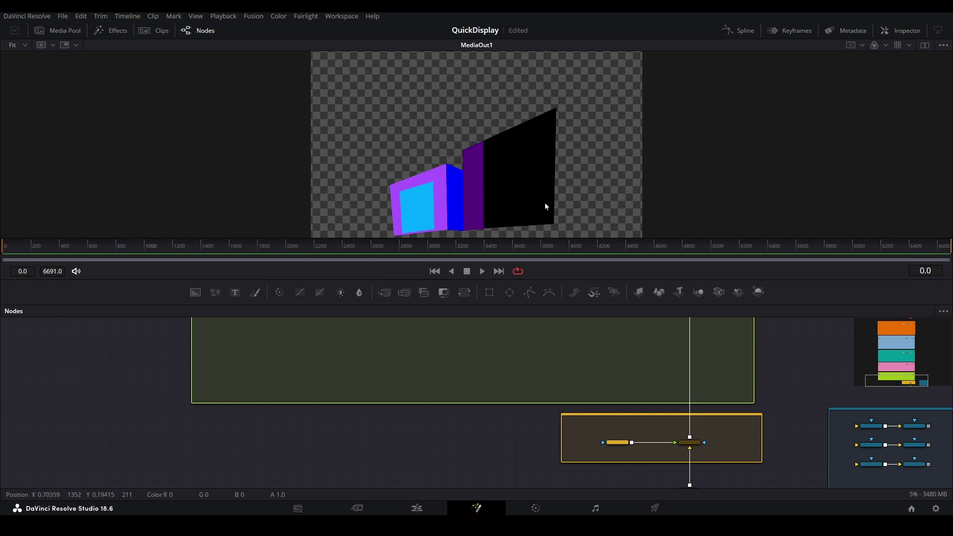
{"action": "key", "text": "ctrl+s"}
Select Background1 below the MaskFile underlay and inspect its frame size and node details
{"action": "scroll", "coordinate": [770, 351], "scroll_direction": "down", "scroll_amount": 2}
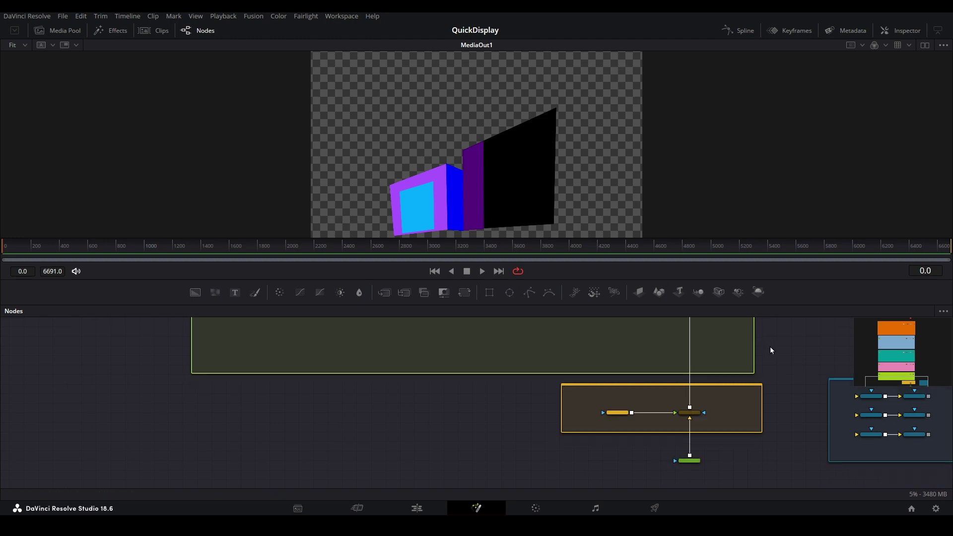
{"action": "left_click", "coordinate": [689, 462]}
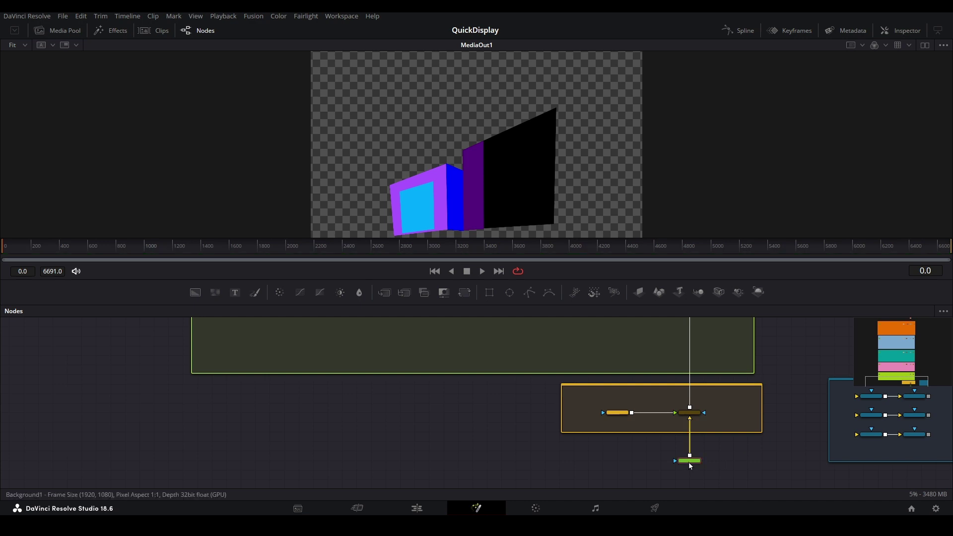
{"action": "scroll", "coordinate": [710, 469], "scroll_direction": "up", "scroll_amount": 2}
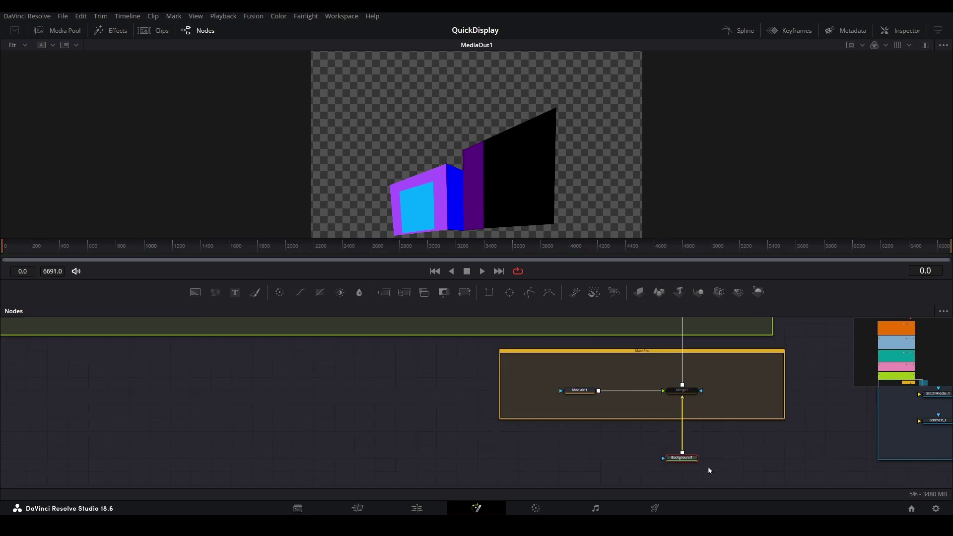
{"action": "scroll", "coordinate": [709, 471], "scroll_direction": "up", "scroll_amount": 1}
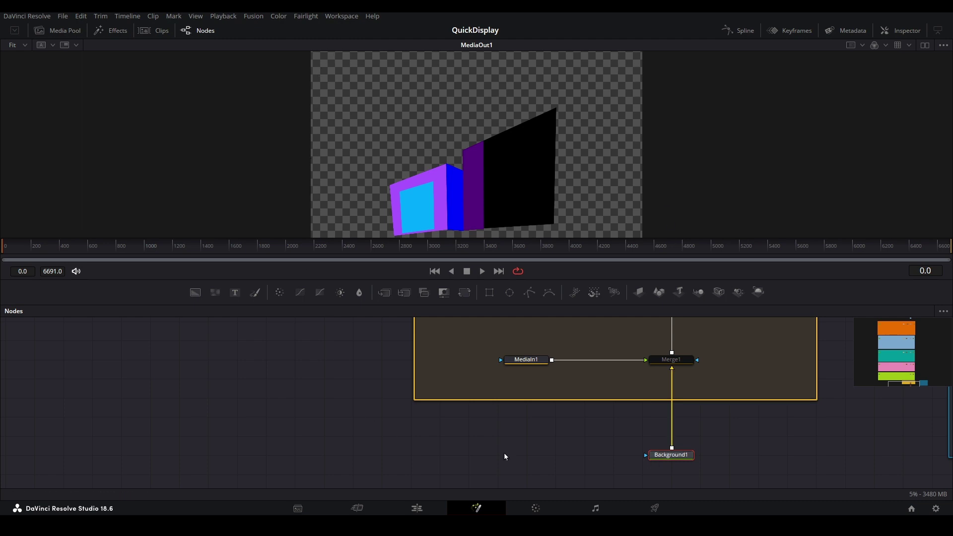
{"action": "mouse_move", "coordinate": [675, 465]}
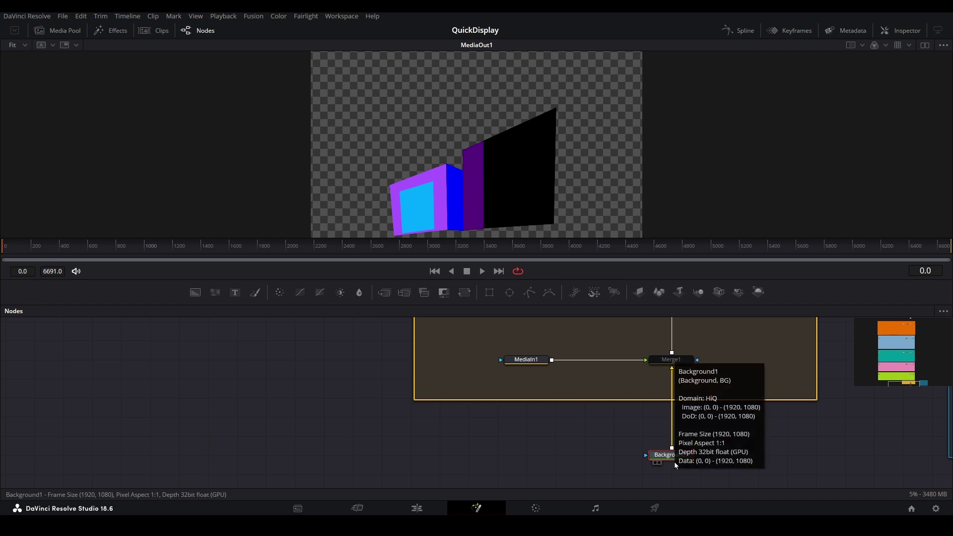
Go to the RightHouse bookmark, insert a Merge node after Background5 and space it slightly away from Background5
{"action": "left_click", "coordinate": [942, 314]}
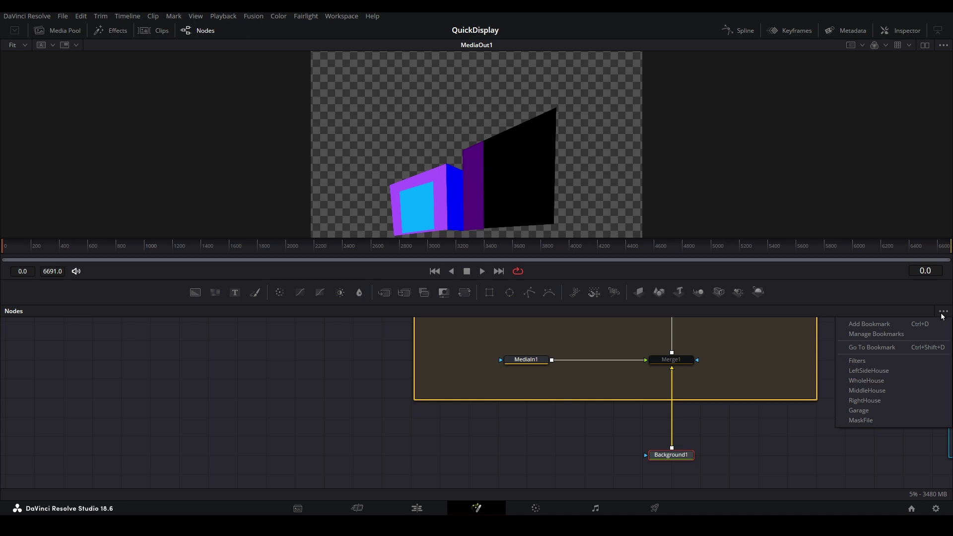
{"action": "left_click", "coordinate": [904, 402]}
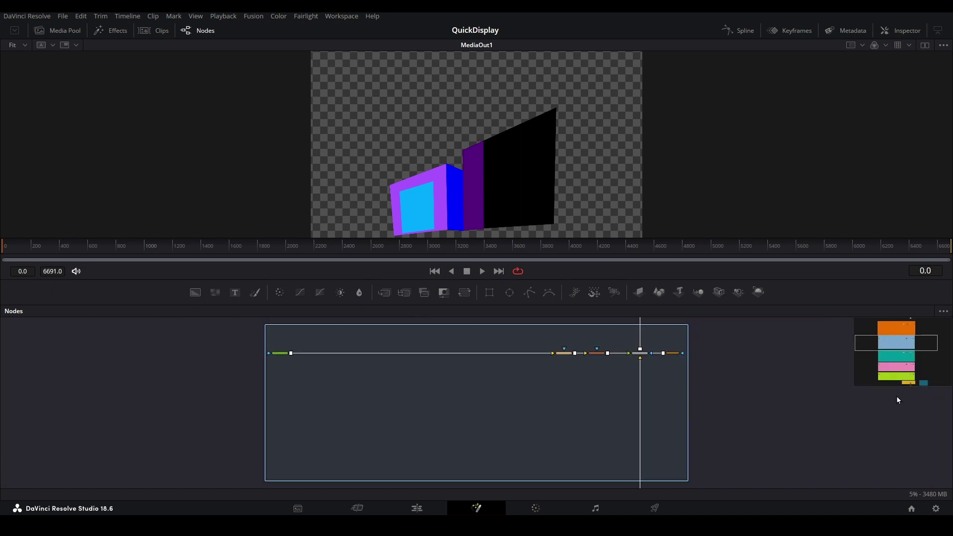
{"action": "scroll", "coordinate": [319, 377], "scroll_direction": "up", "scroll_amount": 2}
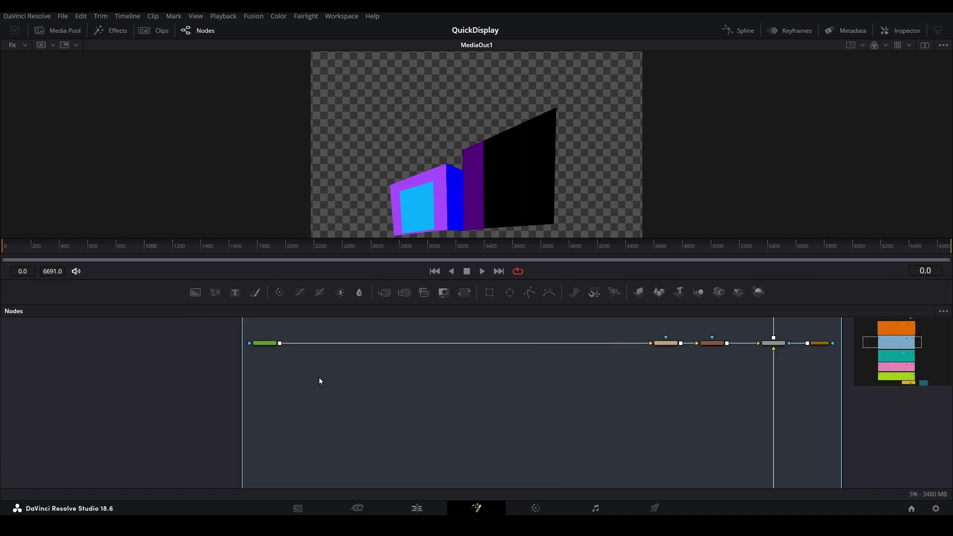
{"action": "scroll", "coordinate": [278, 348], "scroll_direction": "up", "scroll_amount": 2}
{"action": "left_click", "coordinate": [271, 348]}
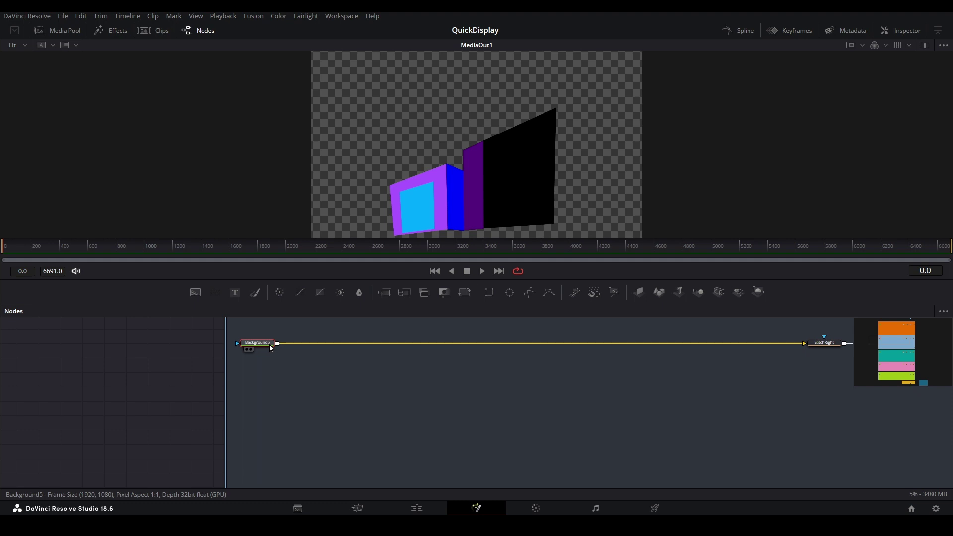
{"action": "left_click", "coordinate": [384, 292]}
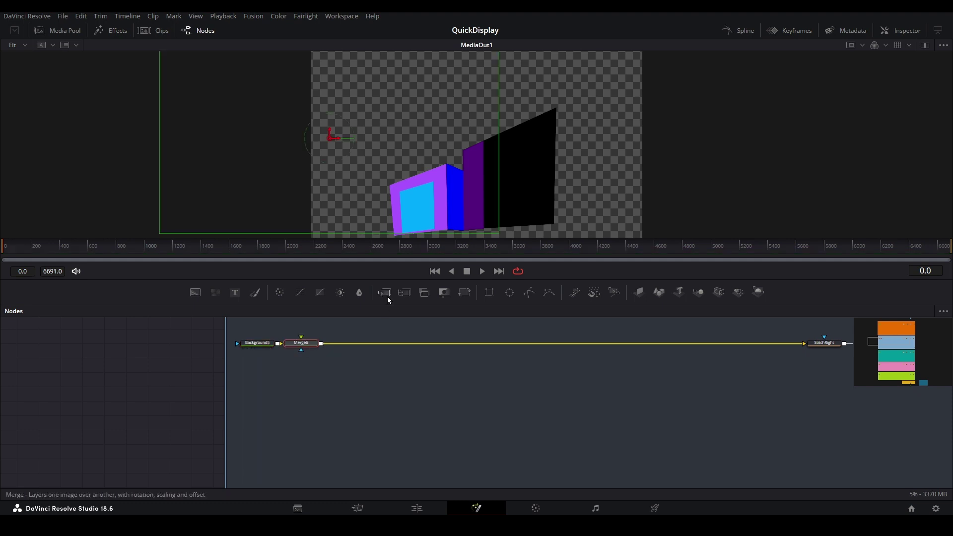
{"action": "left_click_drag", "start_coordinate": [314, 344], "coordinate": [337, 347]}
Add a Background node below Merge6 and paste Background5's settings onto it
{"action": "left_click_drag", "start_coordinate": [195, 292], "coordinate": [250, 343]}
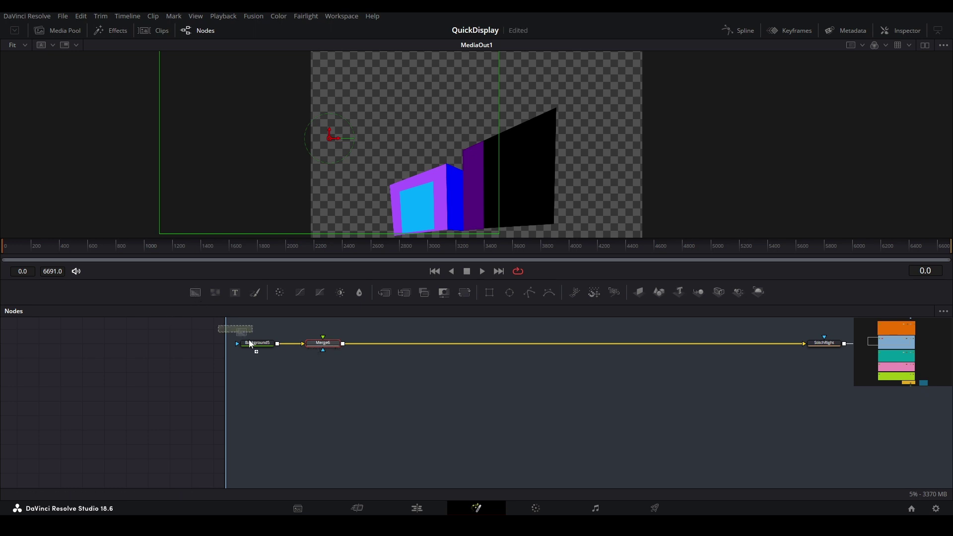
{"action": "left_click_drag", "start_coordinate": [327, 401], "coordinate": [326, 389]}
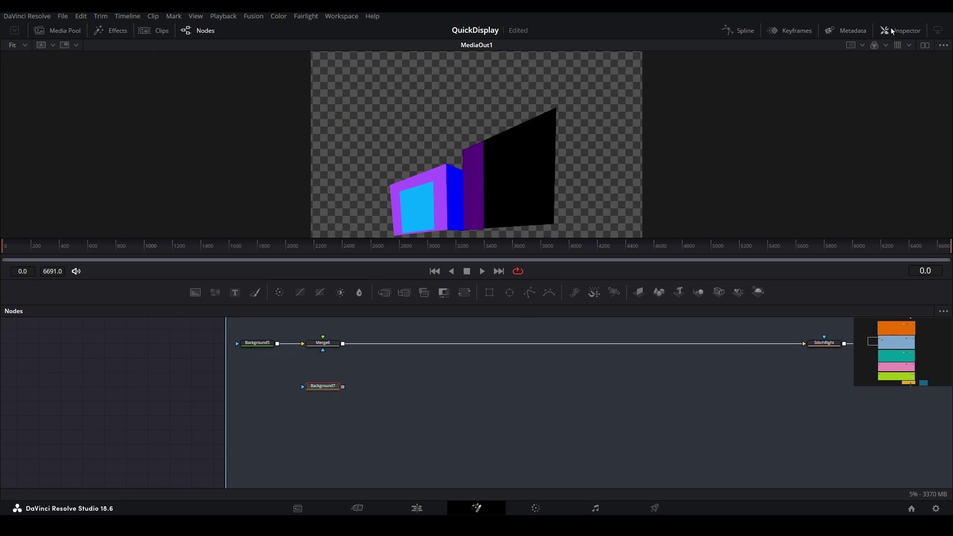
{"action": "left_click", "coordinate": [259, 344]}
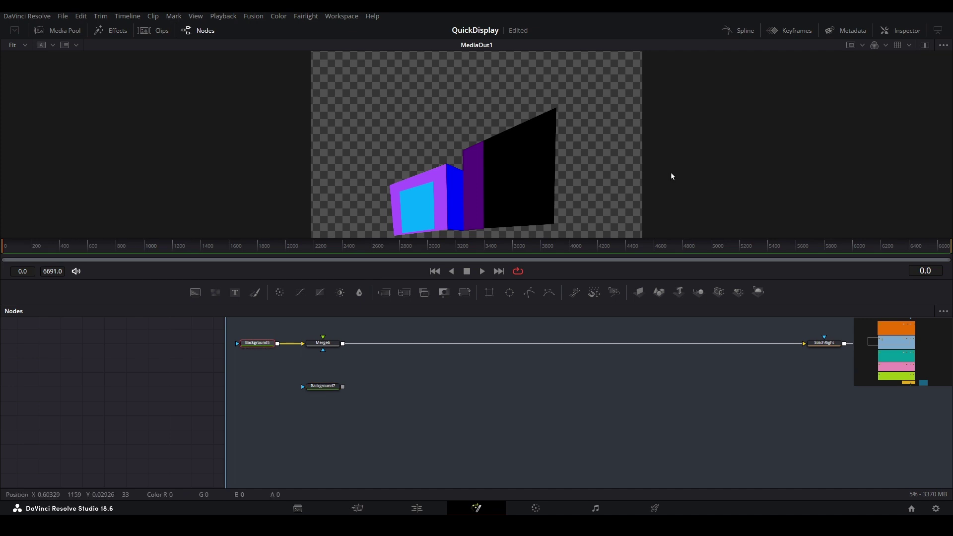
{"action": "left_click", "coordinate": [918, 31]}
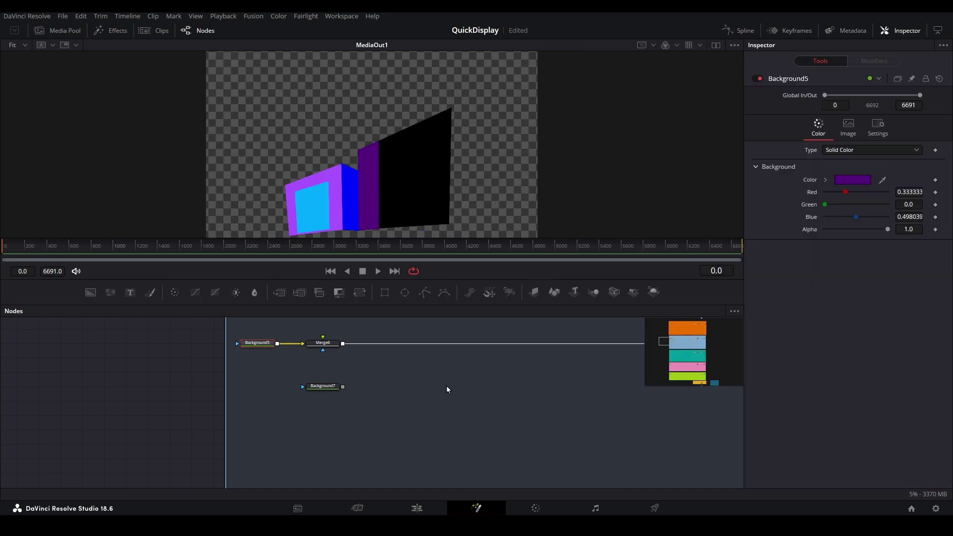
{"action": "right_click", "coordinate": [264, 344]}
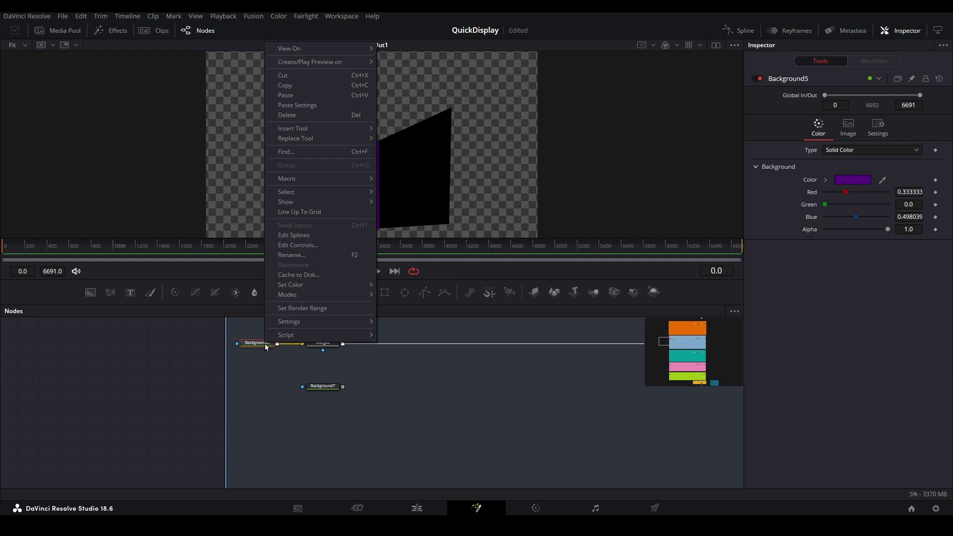
{"action": "left_click", "coordinate": [297, 85]}
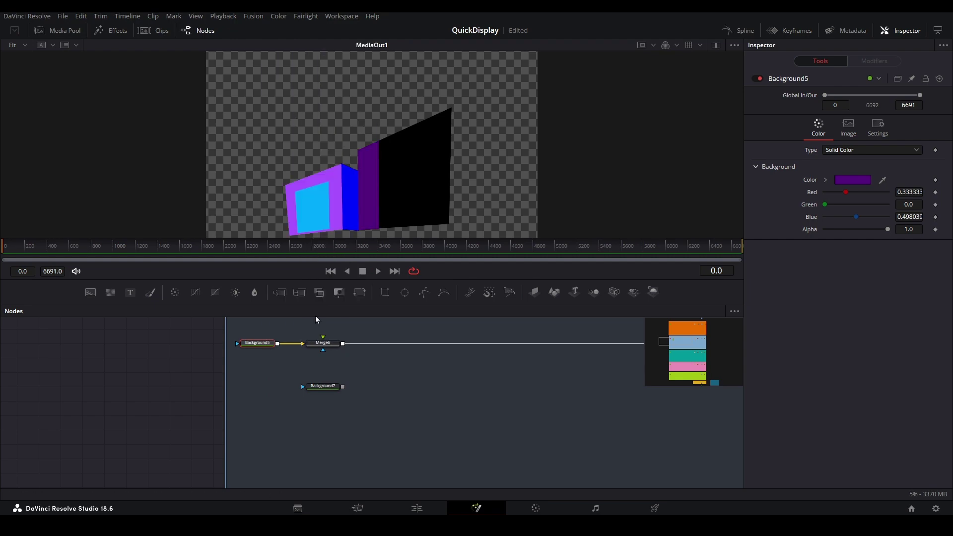
{"action": "right_click", "coordinate": [323, 386]}
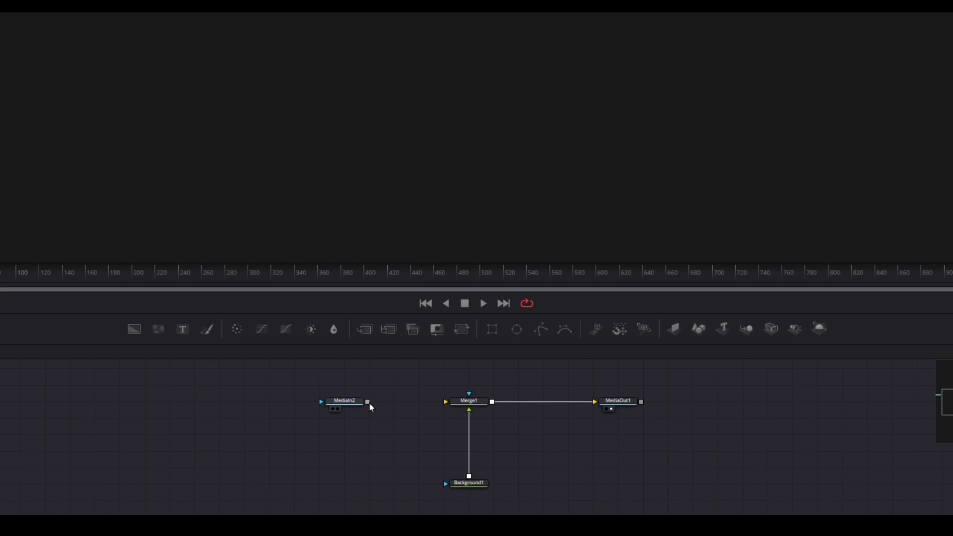
In the small example composition, rewire Merge1 with Background1 as its background input and MediaIn2 as its foreground input
{"action": "left_click_drag", "start_coordinate": [369, 404], "coordinate": [445, 402]}
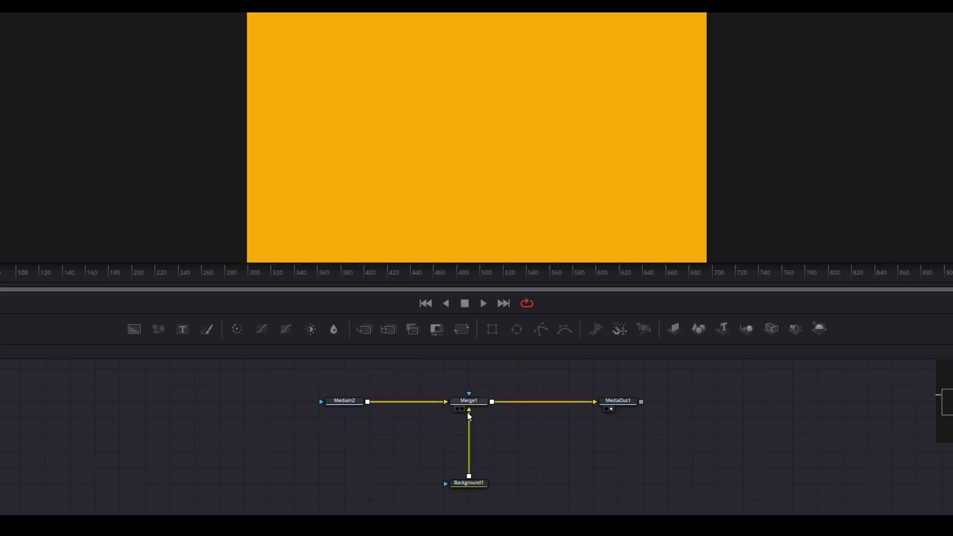
{"action": "left_click_drag", "start_coordinate": [469, 447], "coordinate": [434, 403]}
{"action": "left_click_drag", "start_coordinate": [493, 483], "coordinate": [470, 404]}
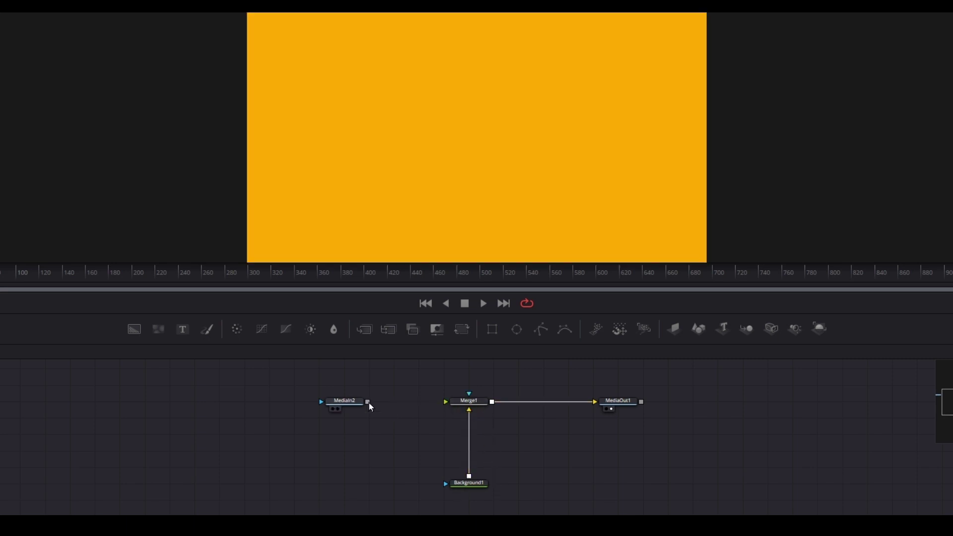
{"action": "left_click_drag", "start_coordinate": [368, 403], "coordinate": [446, 402]}
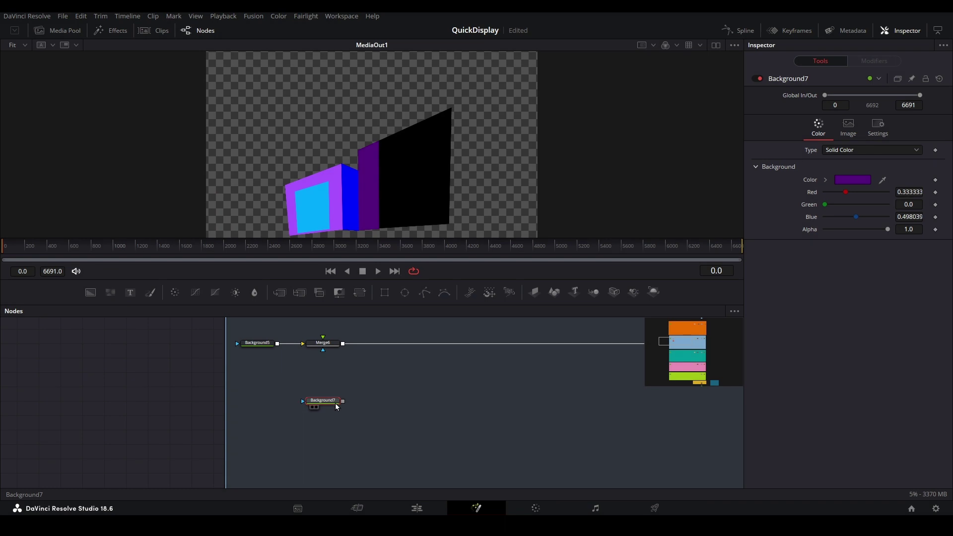
Connect Background7 to Merge6's foreground input and set Merge6's Center X to 0.865
{"action": "left_click_drag", "start_coordinate": [344, 401], "coordinate": [333, 345]}
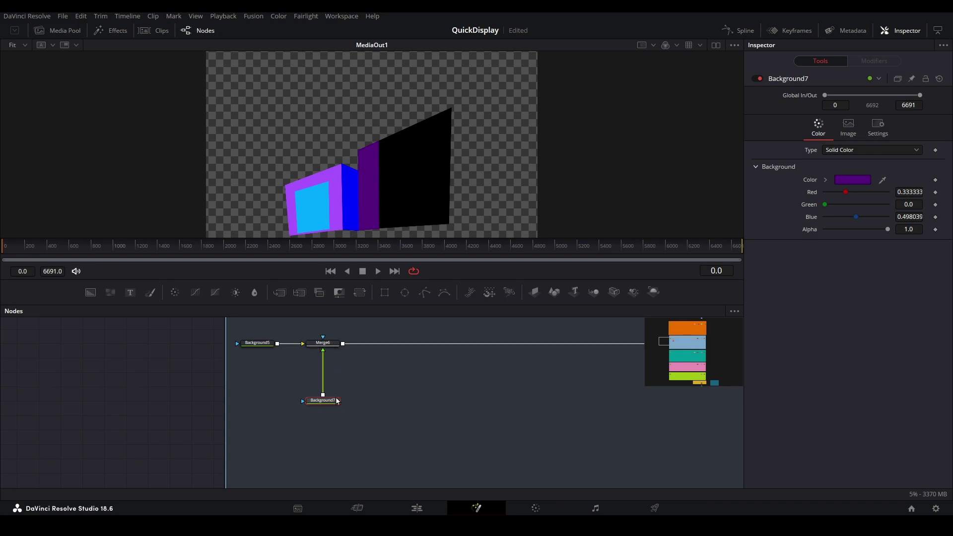
{"action": "left_click", "coordinate": [330, 343]}
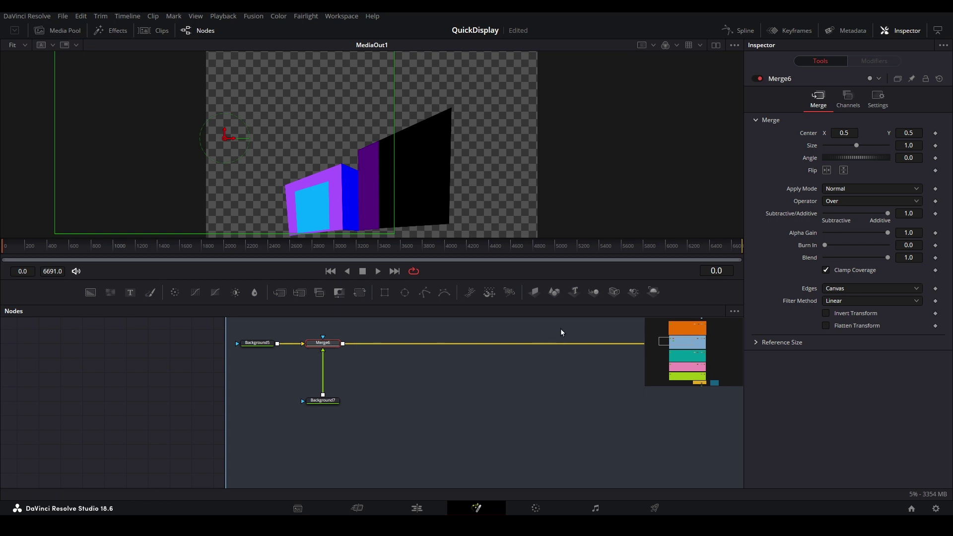
{"action": "left_click_drag", "start_coordinate": [838, 133], "coordinate": [871, 133]}
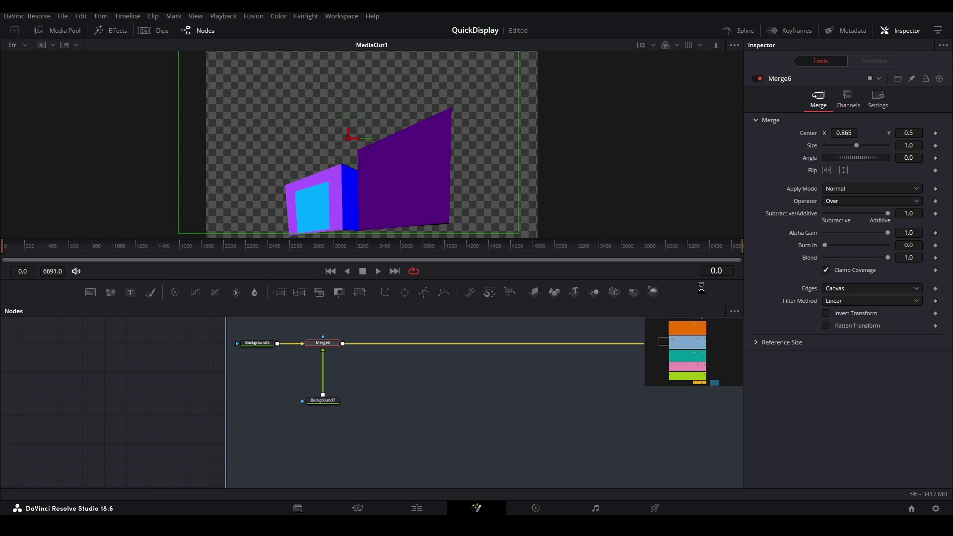
Reset Merge6's Center X to 0.5 and offset Background7 with a Transform node inserted before Merge6, using Center X 0.853
{"action": "double_click", "coordinate": [809, 133]}
{"action": "left_click", "coordinate": [328, 401]}
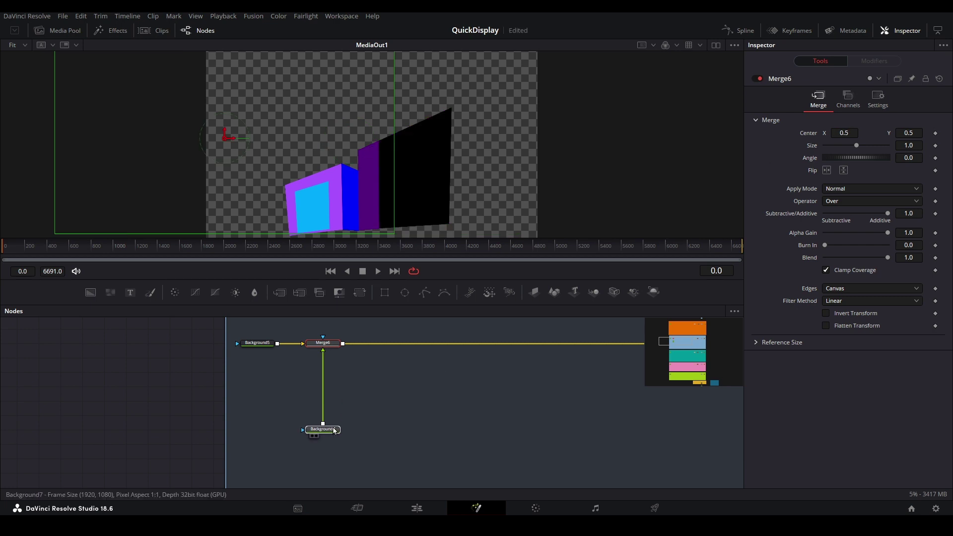
{"action": "left_click", "coordinate": [359, 292]}
{"action": "left_click_drag", "start_coordinate": [334, 420], "coordinate": [334, 395]}
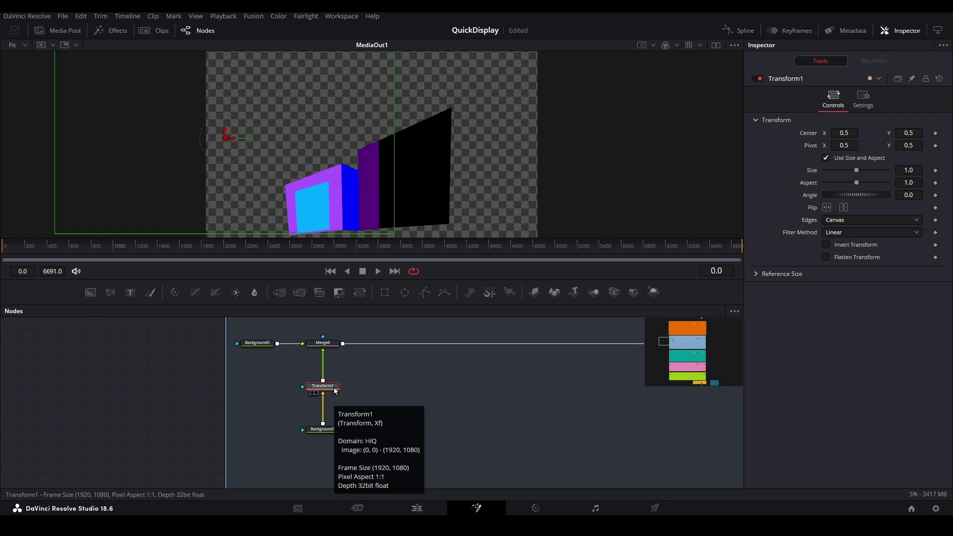
{"action": "left_click_drag", "start_coordinate": [844, 133], "coordinate": [876, 133]}
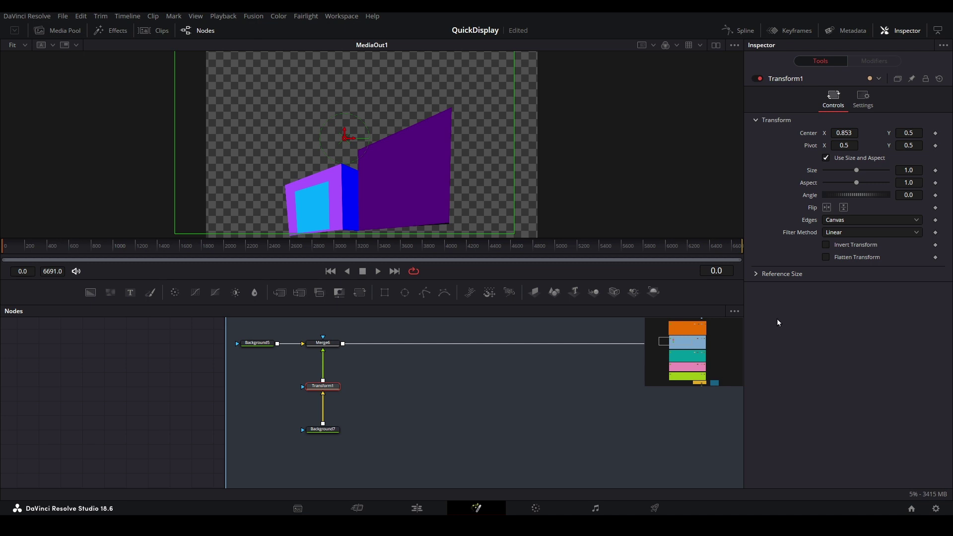
Hide the Inspector and visit the Filters and LeftSideHouse bookmarks in the node graph
{"action": "left_click", "coordinate": [902, 30]}
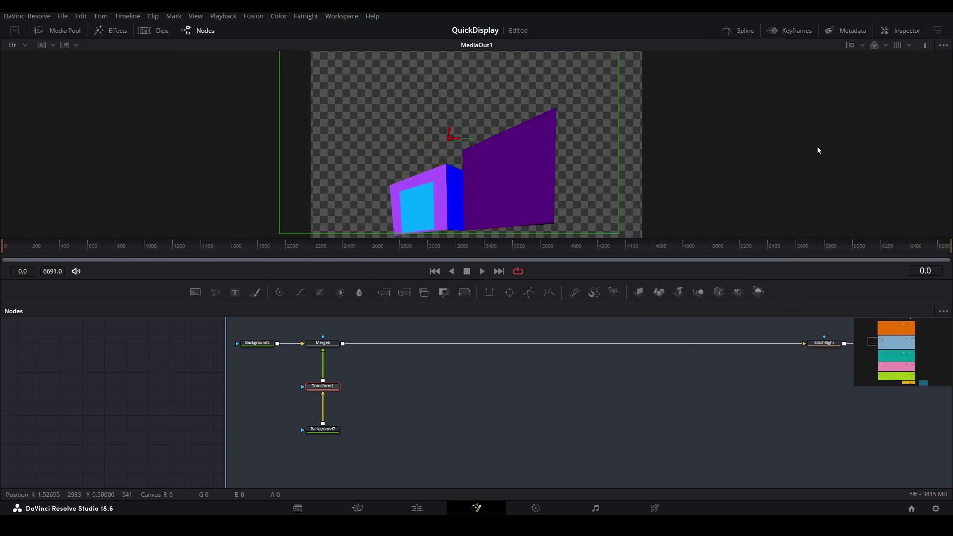
{"action": "left_click", "coordinate": [945, 316]}
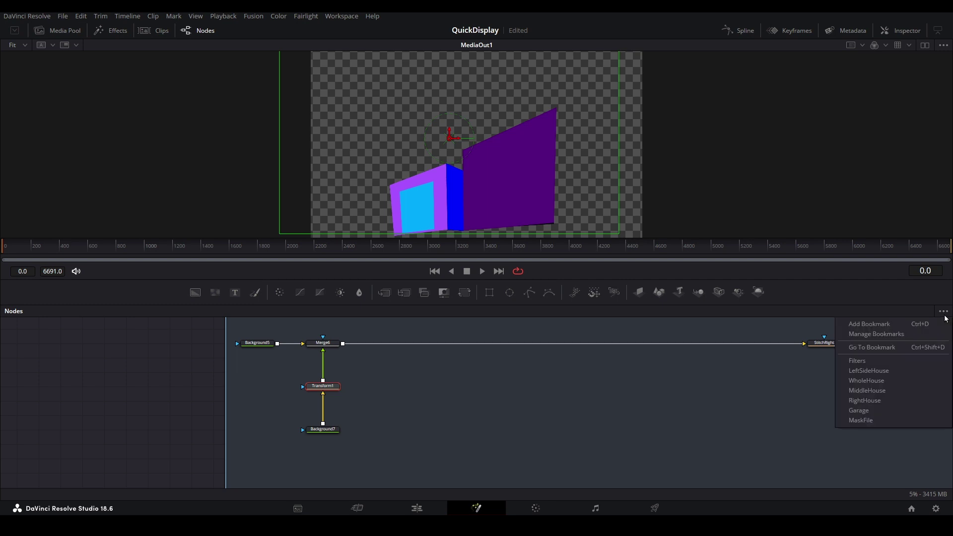
{"action": "left_click", "coordinate": [893, 362]}
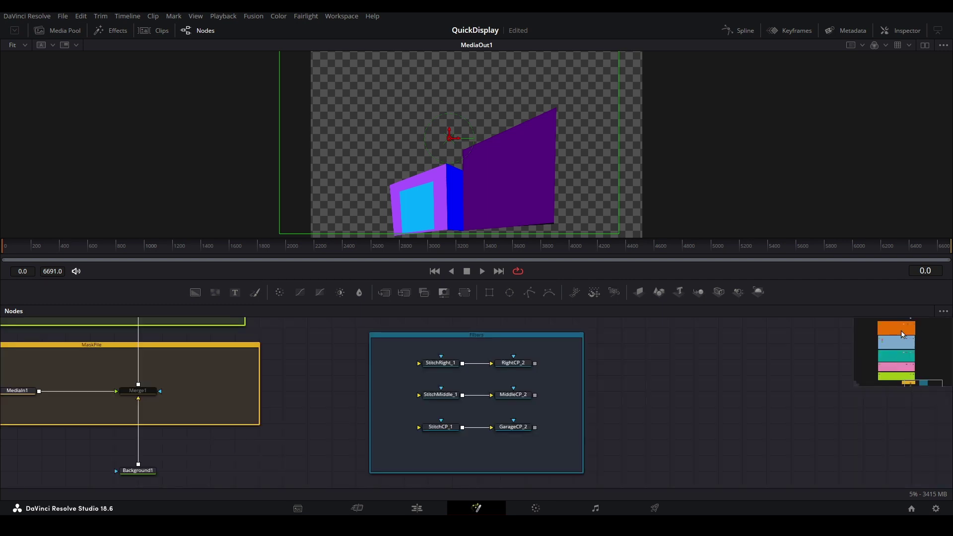
{"action": "left_click", "coordinate": [943, 311]}
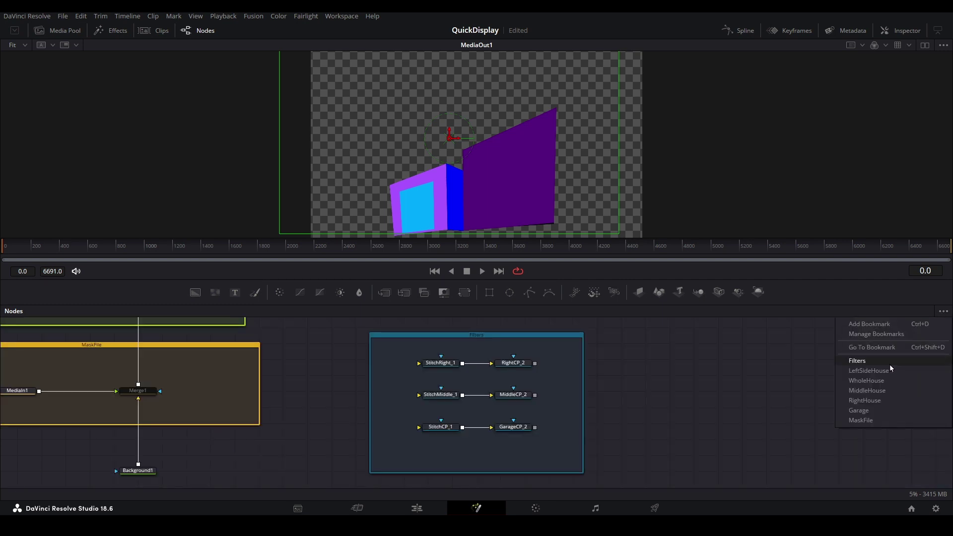
{"action": "left_click", "coordinate": [888, 372]}
{"action": "left_click", "coordinate": [943, 312]}
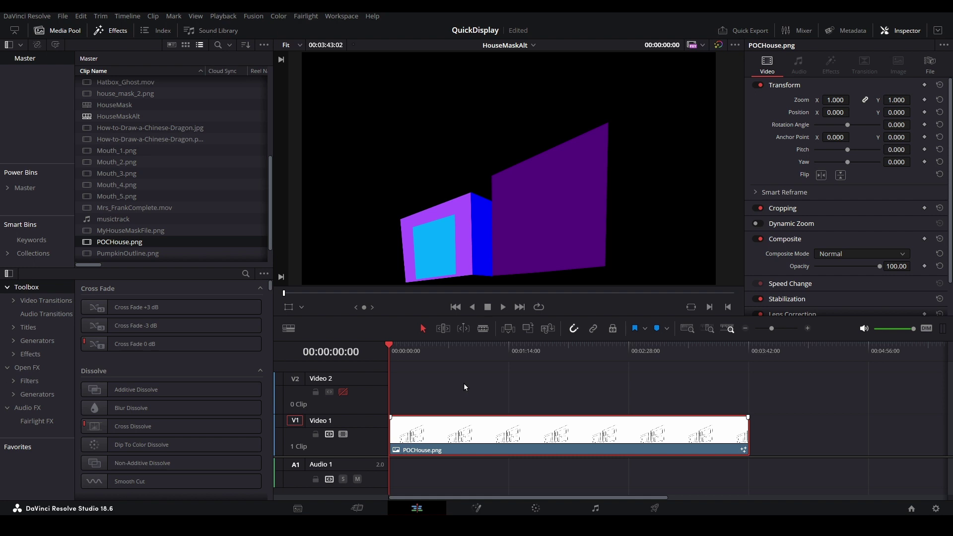
Delete PumpkinOutline.png and the clip listed directly after it from the Master bin of the media pool
{"action": "left_click", "coordinate": [151, 254]}
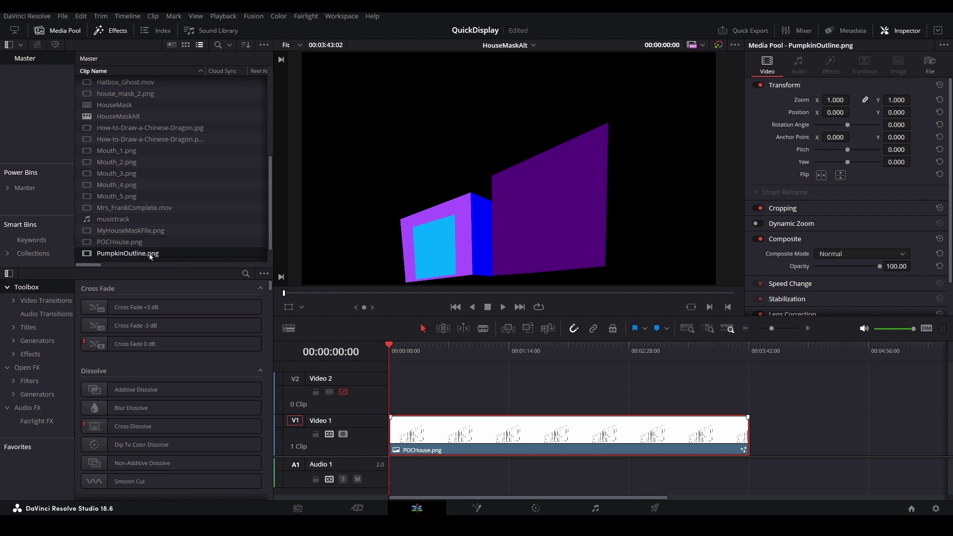
{"action": "key", "text": "Delete"}
{"action": "left_click", "coordinate": [146, 252]}
{"action": "key", "text": "Delete"}
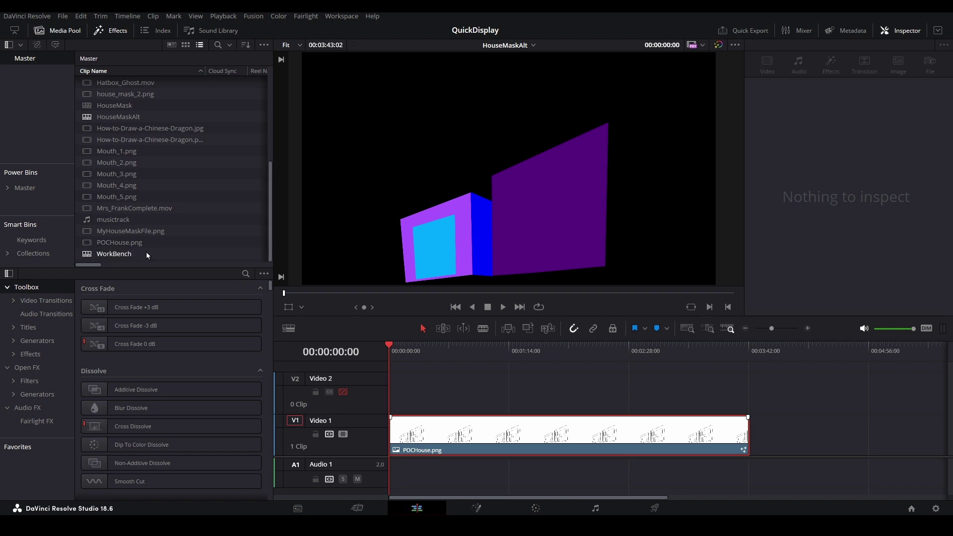
{"action": "left_click", "coordinate": [146, 253]}
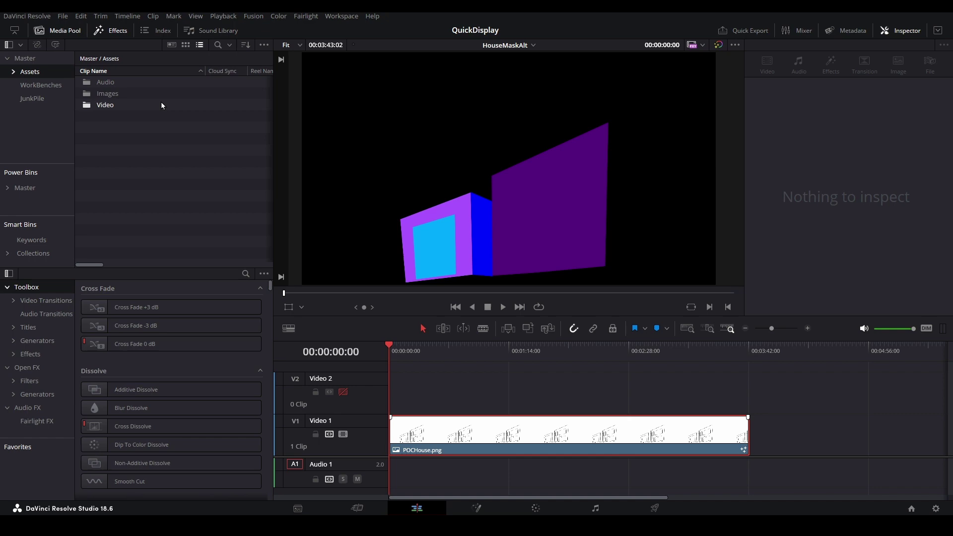
Export the project as a .drp file into the Davinci folder, entering House as the file name
{"action": "left_click", "coordinate": [64, 15]}
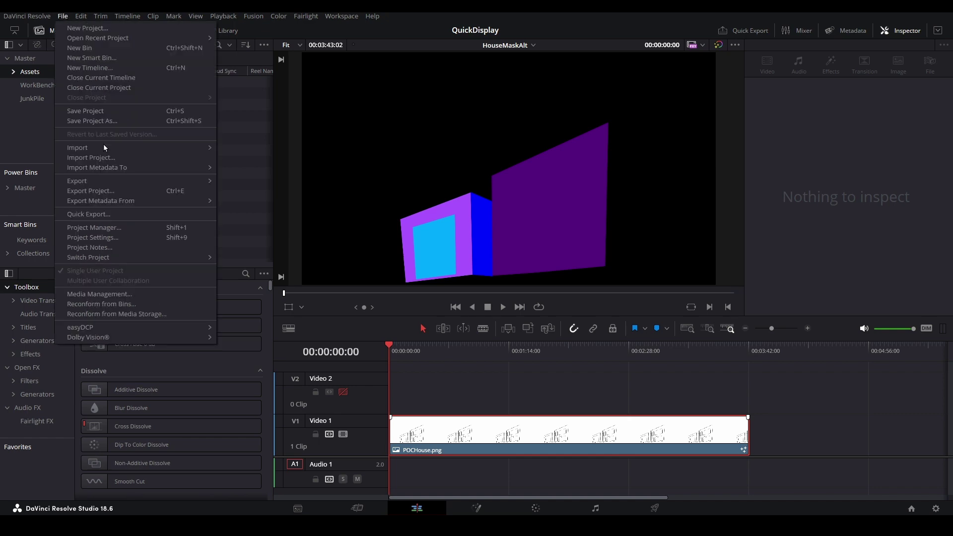
{"action": "left_click", "coordinate": [107, 191]}
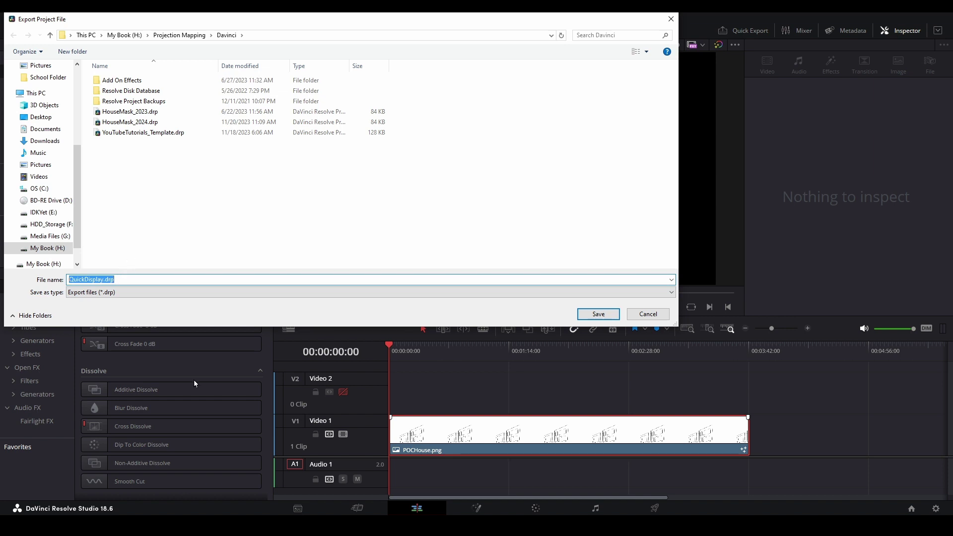
{"action": "type", "text": "House"}
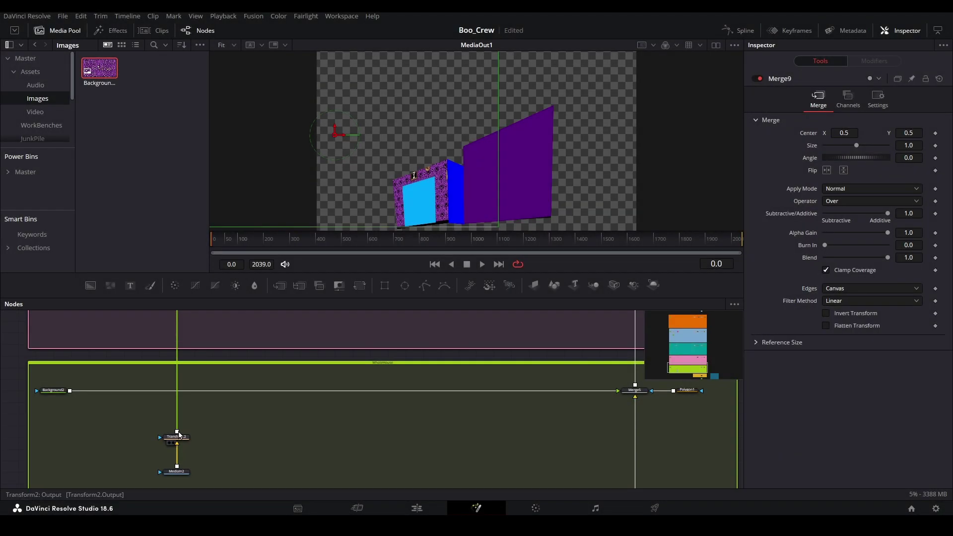
In the Boo_Crew project, connect Transform2 to the layer above and Transform3 to the foreground of the Merge above it
{"action": "left_click_drag", "start_coordinate": [179, 434], "coordinate": [169, 362]}
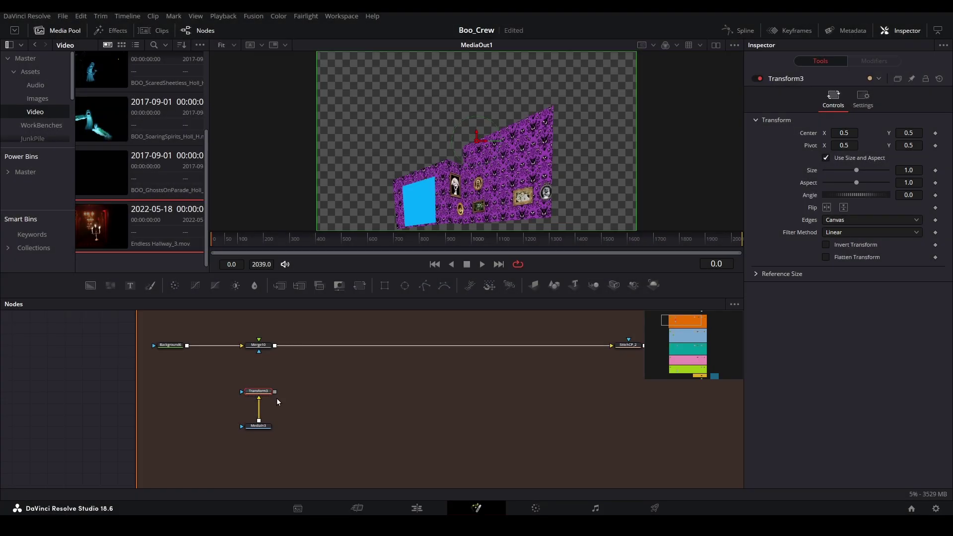
{"action": "left_click_drag", "start_coordinate": [276, 392], "coordinate": [259, 351]}
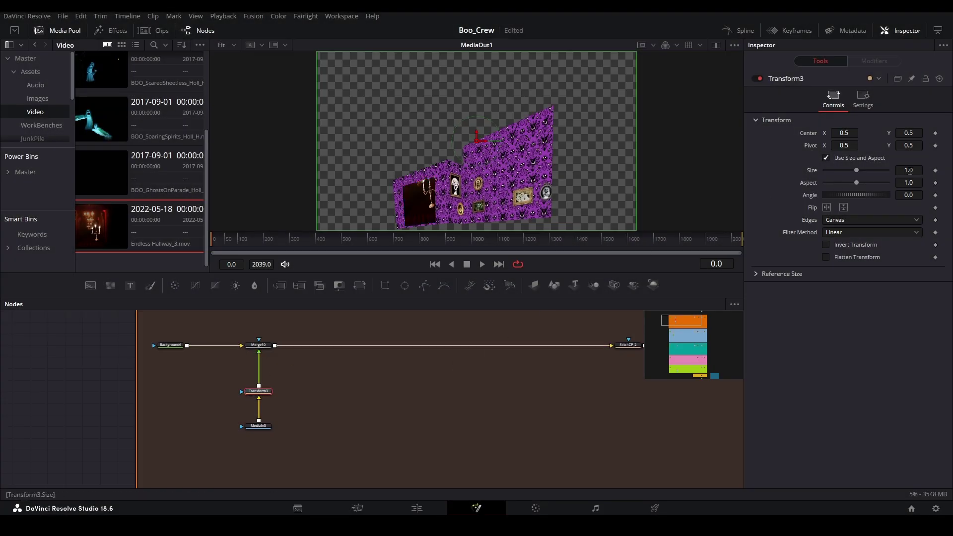